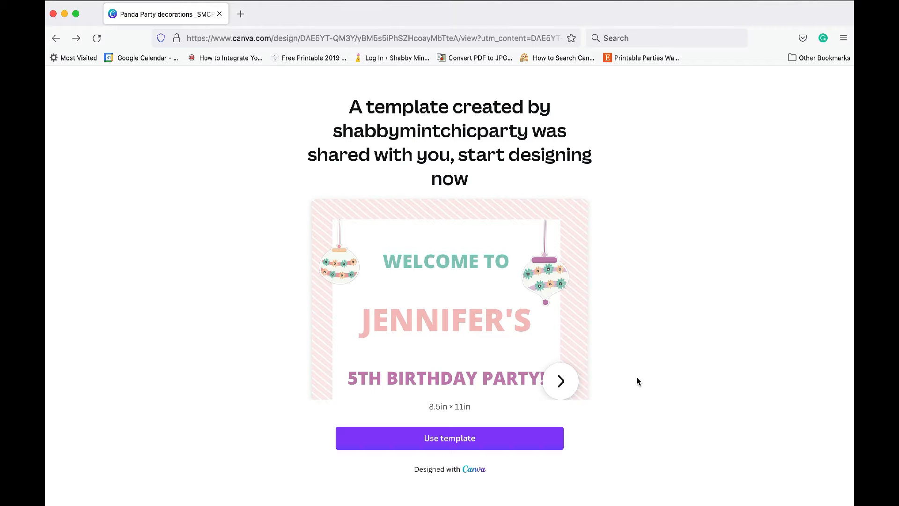
# Create an editable copy of the shared panda party template and collapse the template library beside the canvas
pyautogui.click(454, 452)
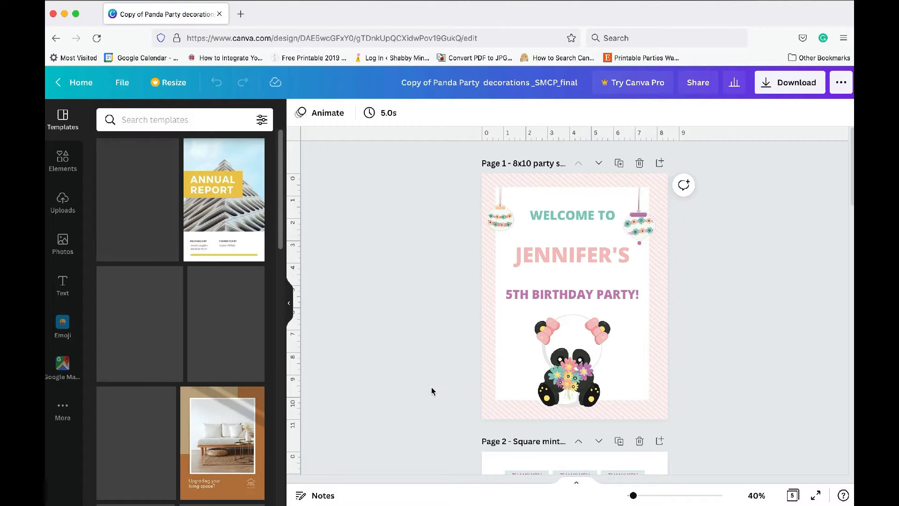
pyautogui.click(289, 308)
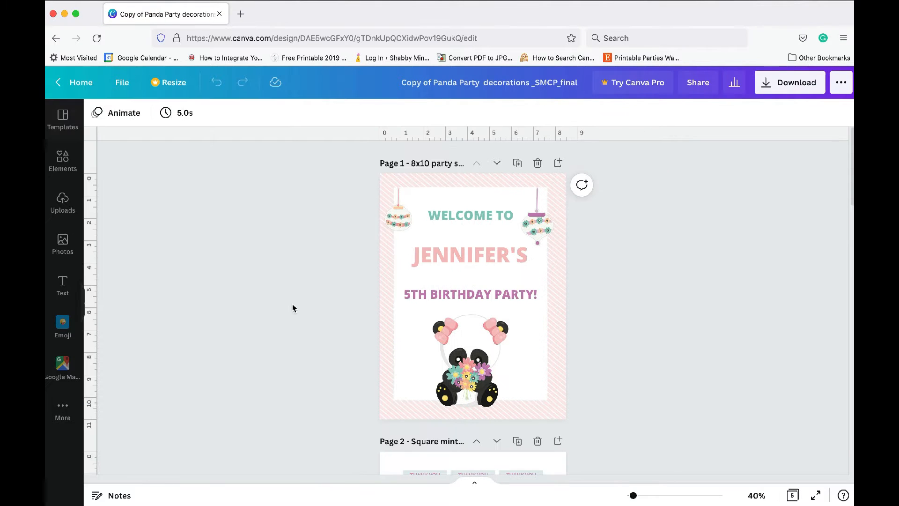
# Look through all five pages of the party design, from the welcome sign to the food tents, and return to page 1
pyautogui.scroll(-5, 331, 373)
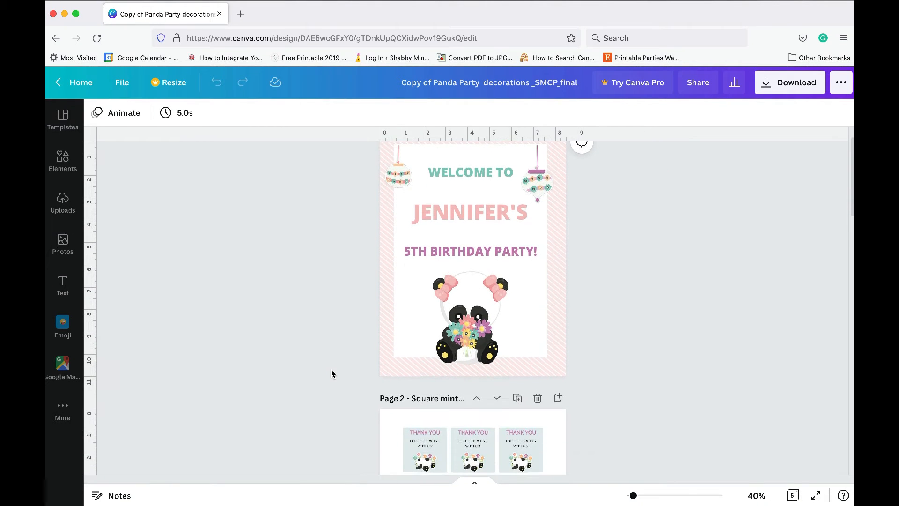
pyautogui.scroll(-12, 331, 373)
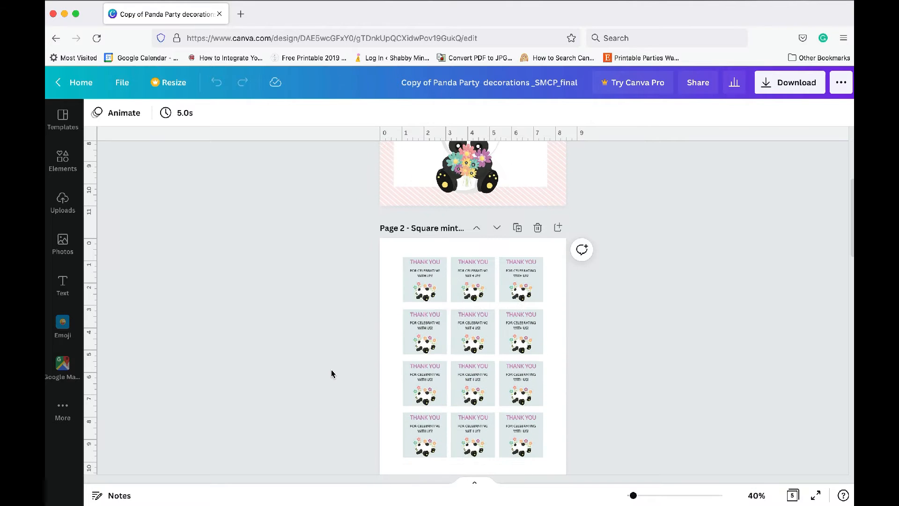
pyautogui.scroll(-10, 331, 373)
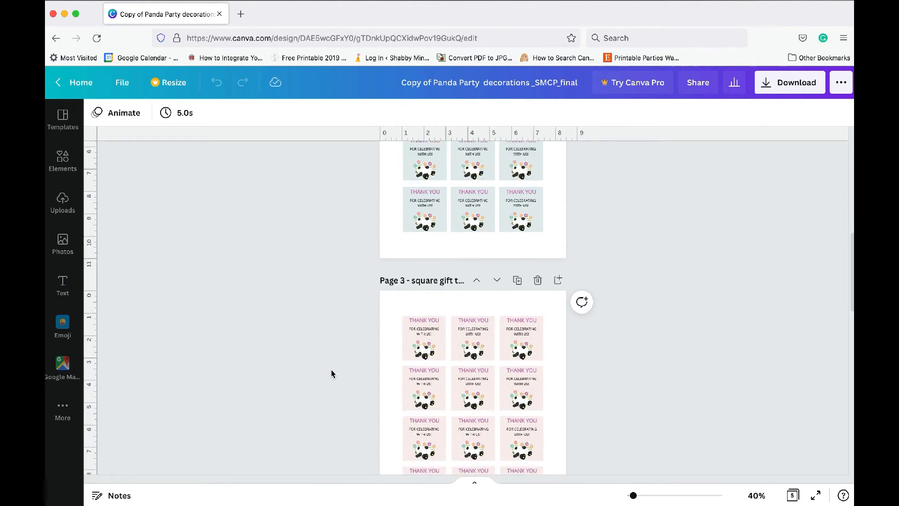
pyautogui.scroll(-13, 331, 373)
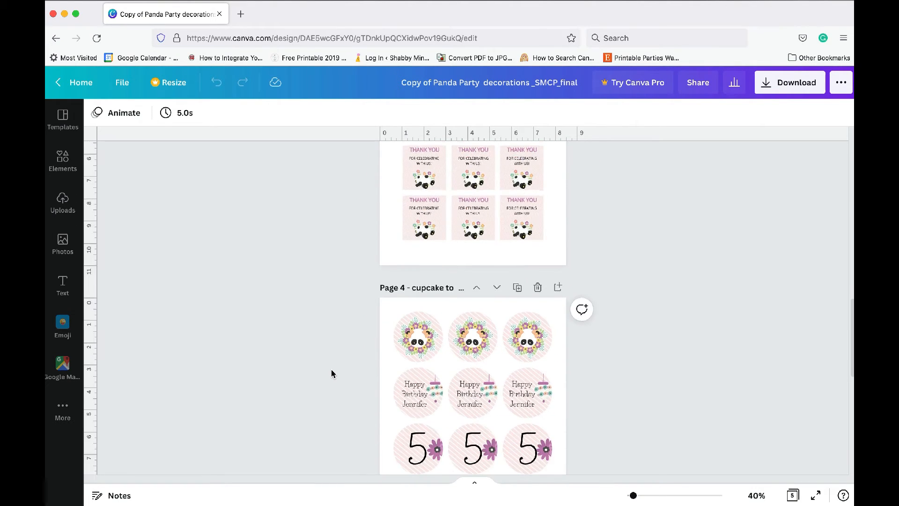
pyautogui.scroll(-9, 332, 373)
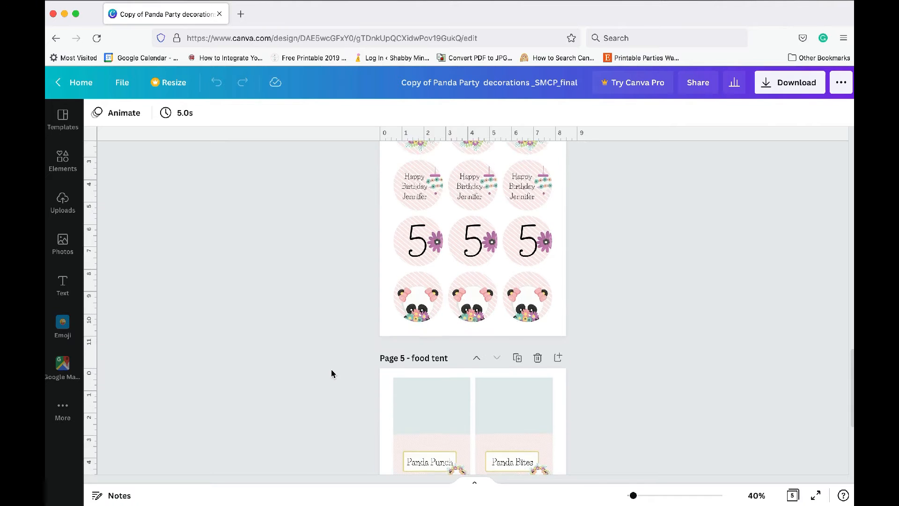
pyautogui.scroll(-4, 331, 373)
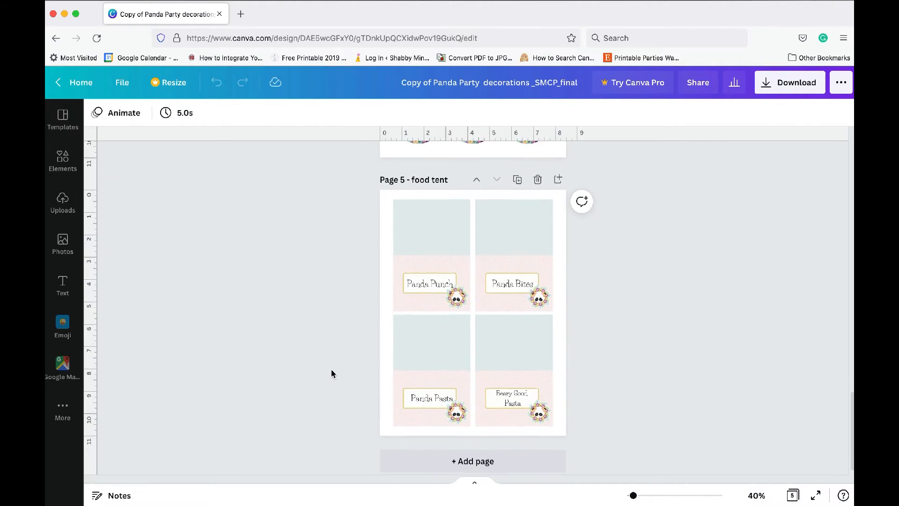
pyautogui.scroll(20, 333, 373)
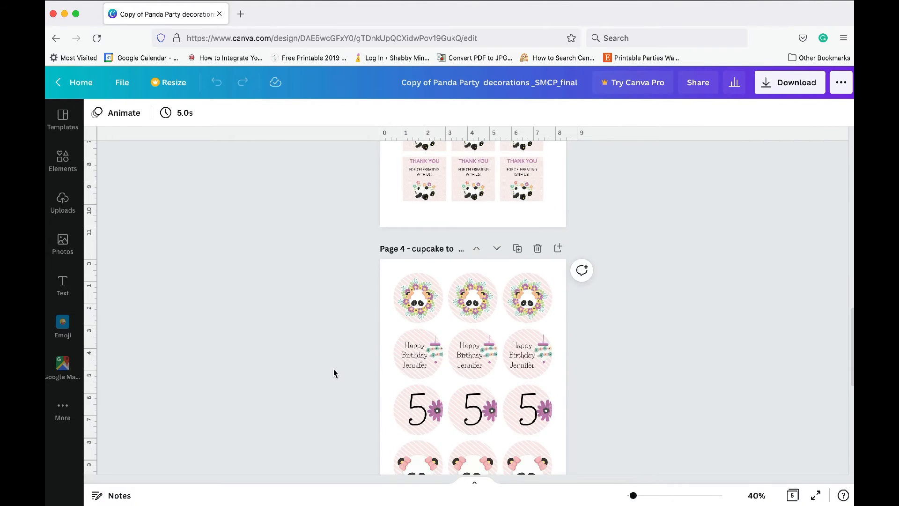
# Turn off Grammarly on canva.com for this session from the "WELCOME TO" text and dismiss the notice
pyautogui.click(456, 218)
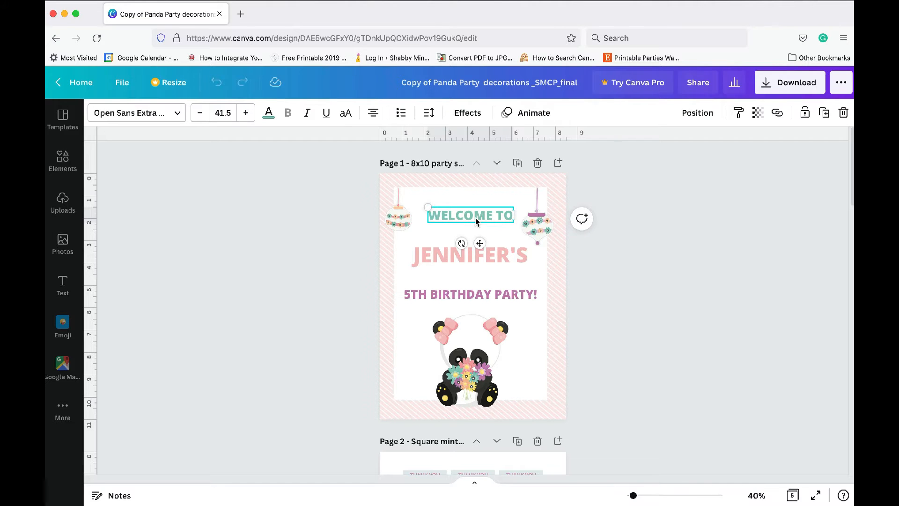
pyautogui.doubleClick(475, 218)
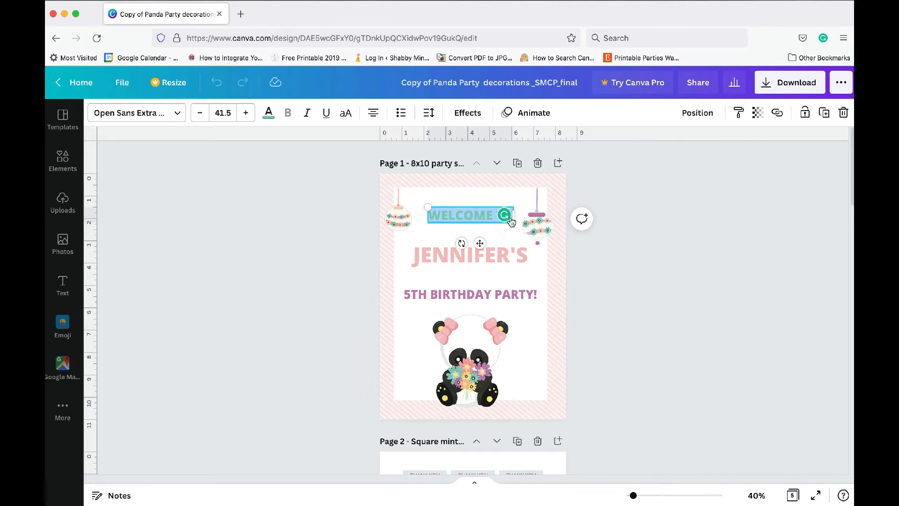
pyautogui.click(491, 218)
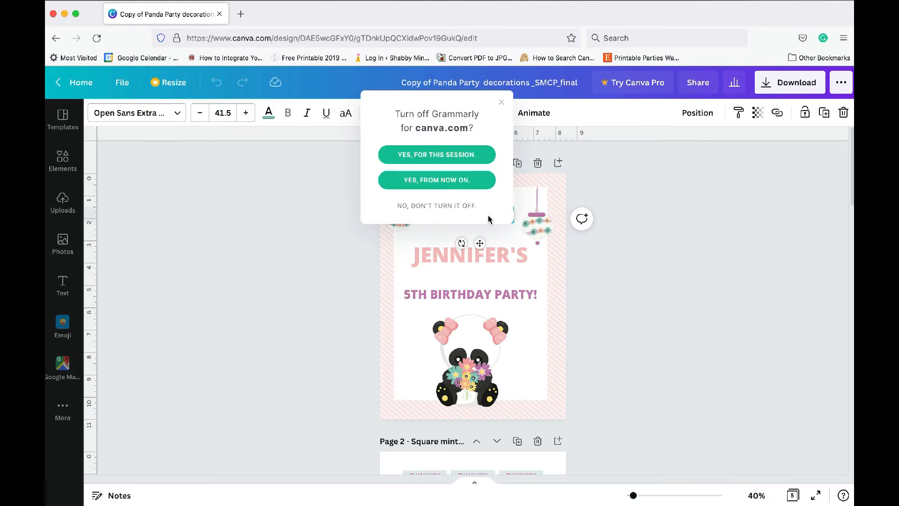
pyautogui.click(419, 155)
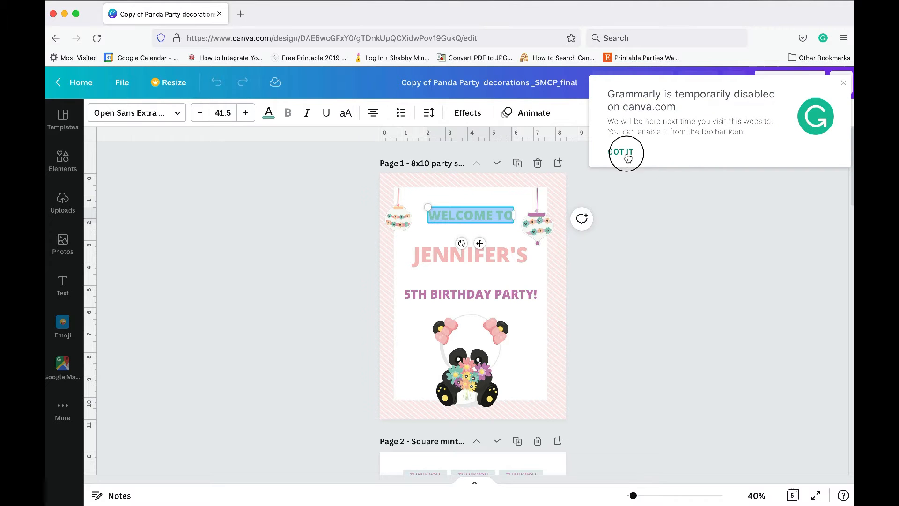
pyautogui.click(627, 156)
# Recolor the "WELCOME TO" heading on page 1 with the purple document color and replace its text with "It's Party time!"
pyautogui.click(348, 264)
pyautogui.doubleClick(487, 218)
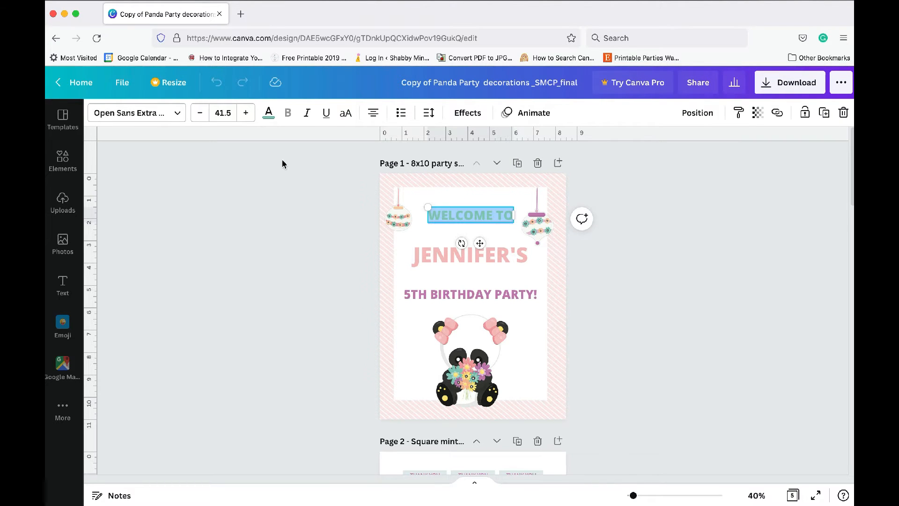
pyautogui.click(269, 114)
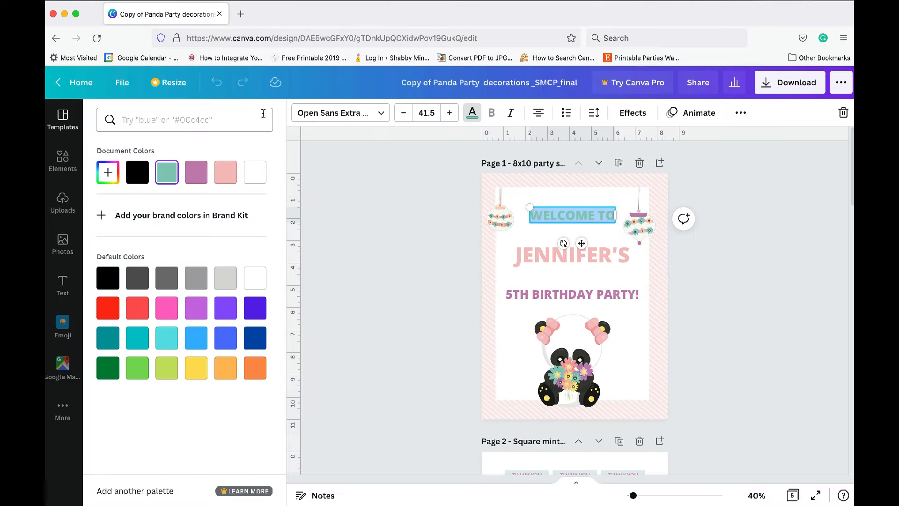
pyautogui.click(196, 173)
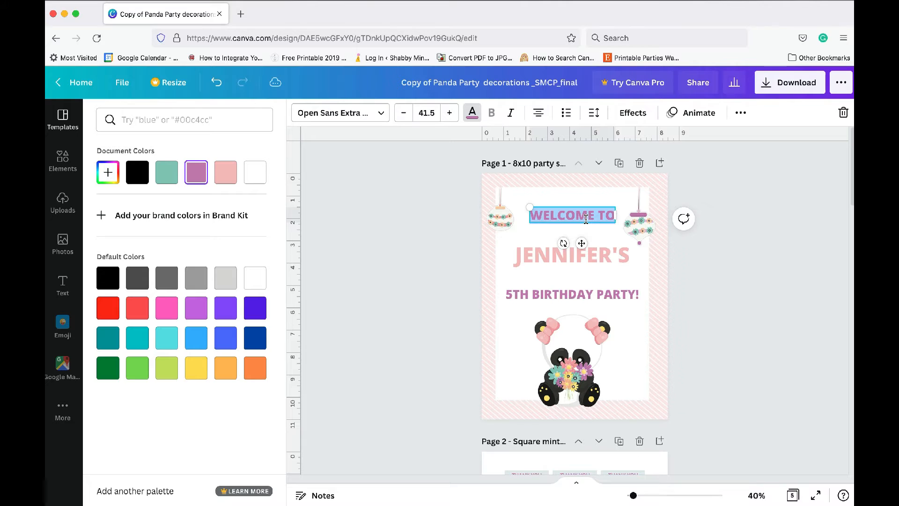
pyautogui.write("It's Party time!")
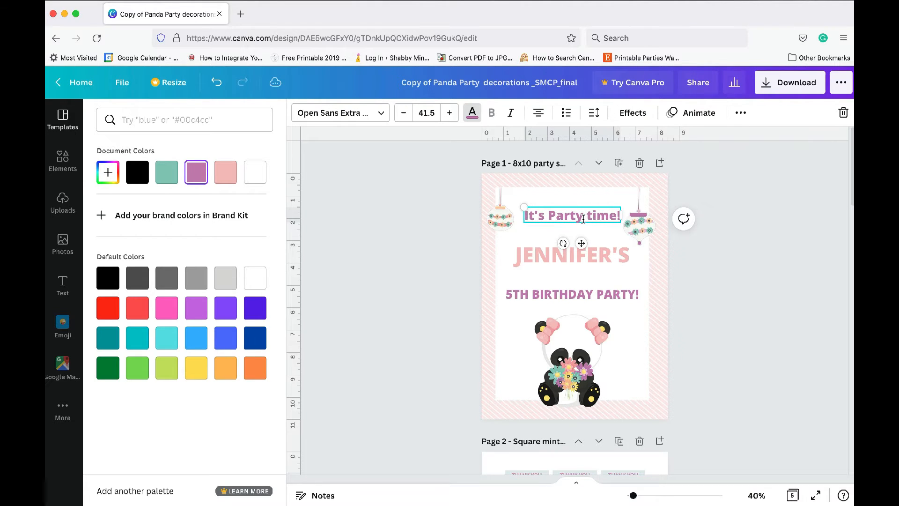
pyautogui.click(712, 287)
pyautogui.click(481, 257)
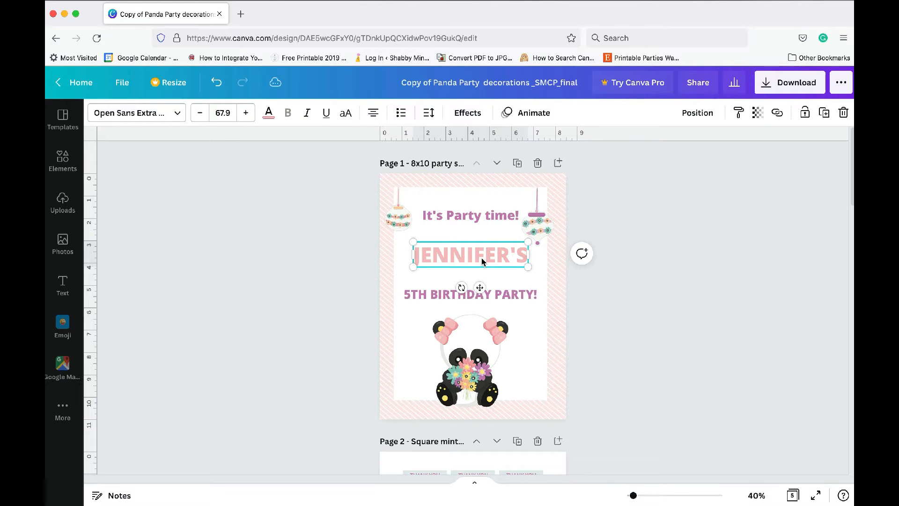
pyautogui.click(511, 254)
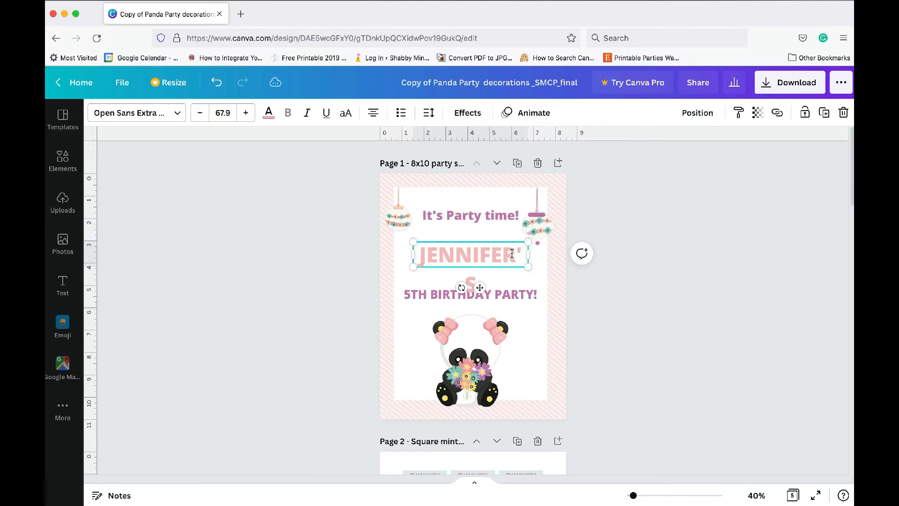
# Replace the "5TH BIRTHDAY PARTY!" line on the welcome sign with "8 today!"
pyautogui.click(407, 295)
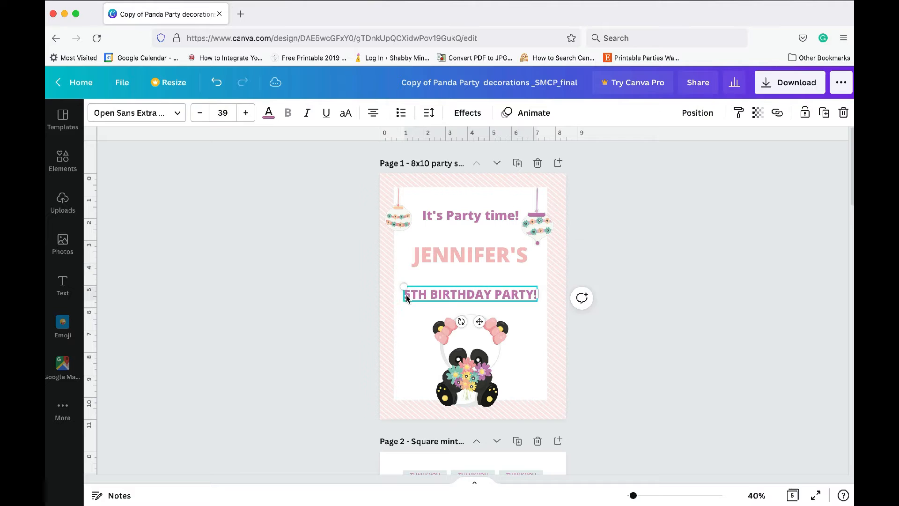
pyautogui.click(406, 295)
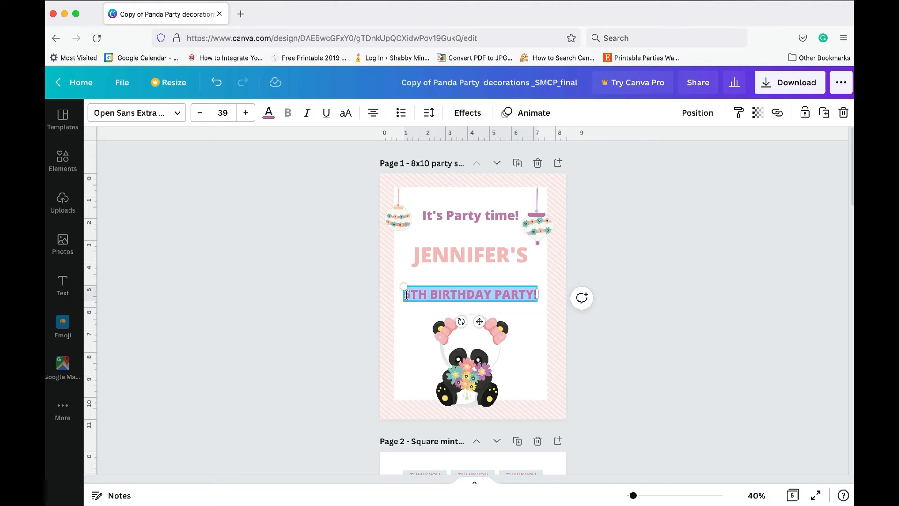
pyautogui.write('8')
pyautogui.press('BackSpace')
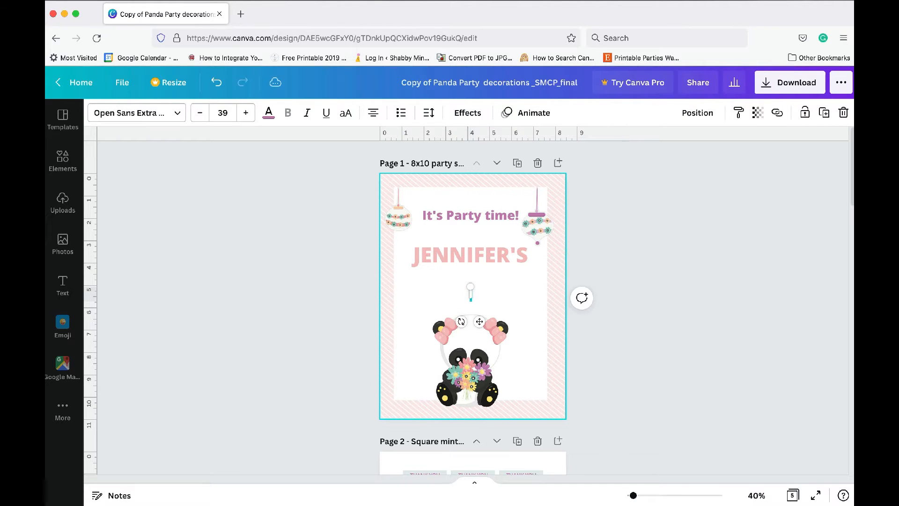
pyautogui.write('8 today!')
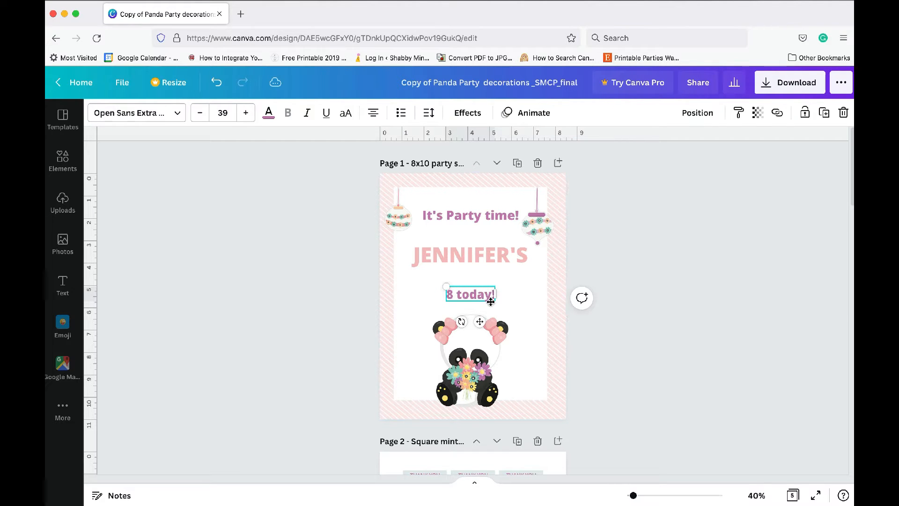
# Enlarge the "8 today!" text between the name and the panda to a font size of about 79
pyautogui.moveTo(495, 300); pyautogui.dragTo(519, 308)
pyautogui.moveTo(444, 287); pyautogui.dragTo(419, 278)
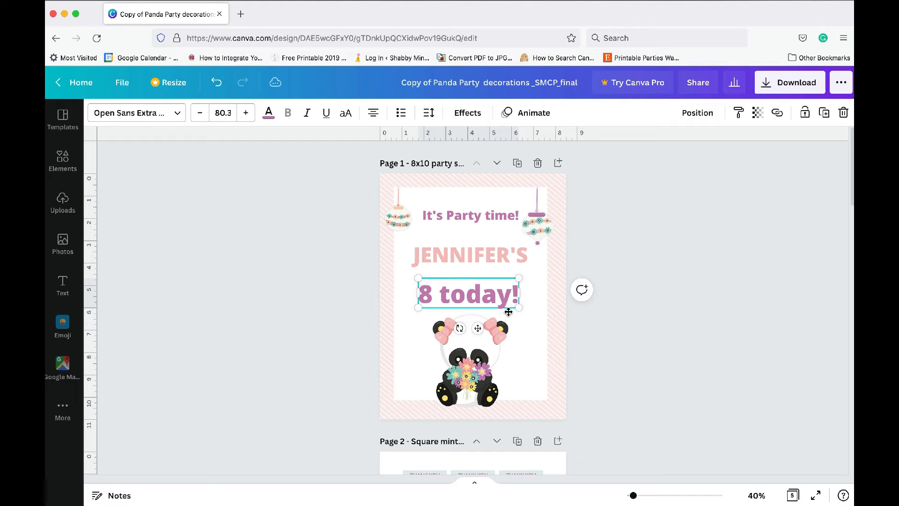
pyautogui.click(223, 112)
pyautogui.scroll(-5, 249, 298)
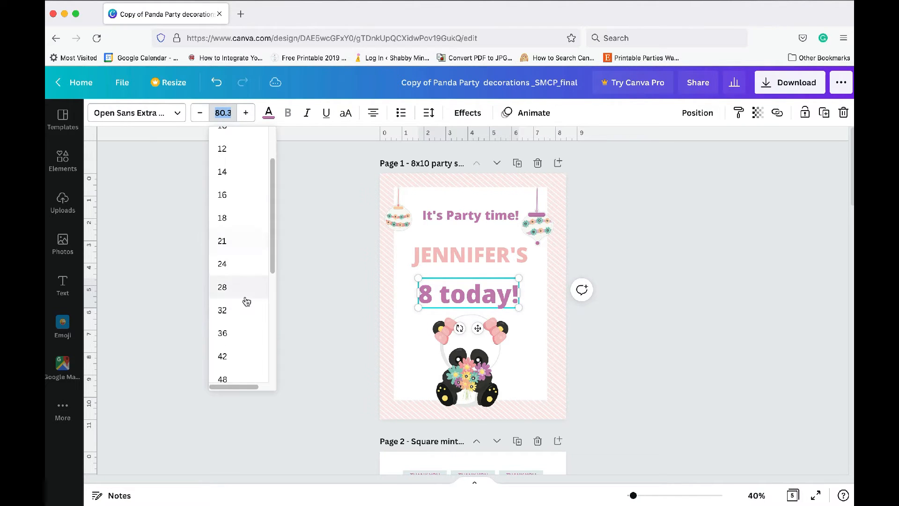
pyautogui.scroll(-4, 238, 364)
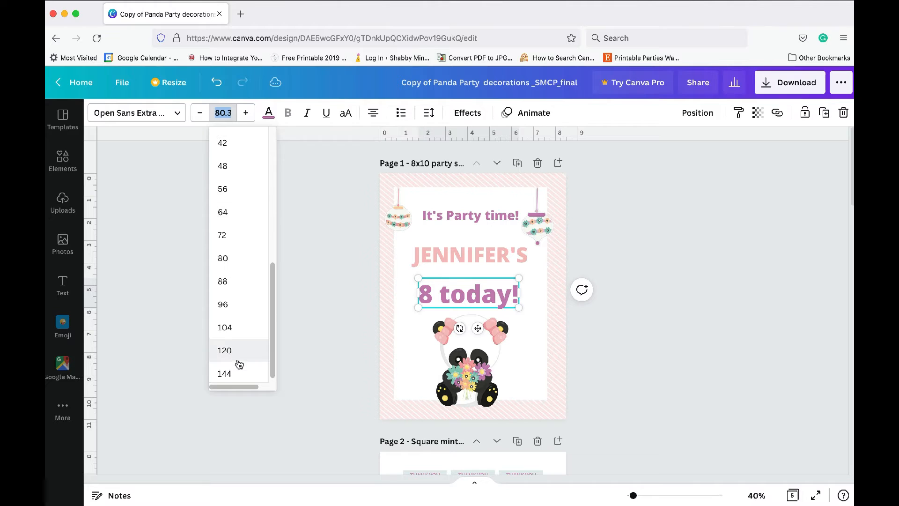
pyautogui.click(239, 333)
pyautogui.moveTo(534, 317); pyautogui.dragTo(498, 297)
pyautogui.click(543, 306)
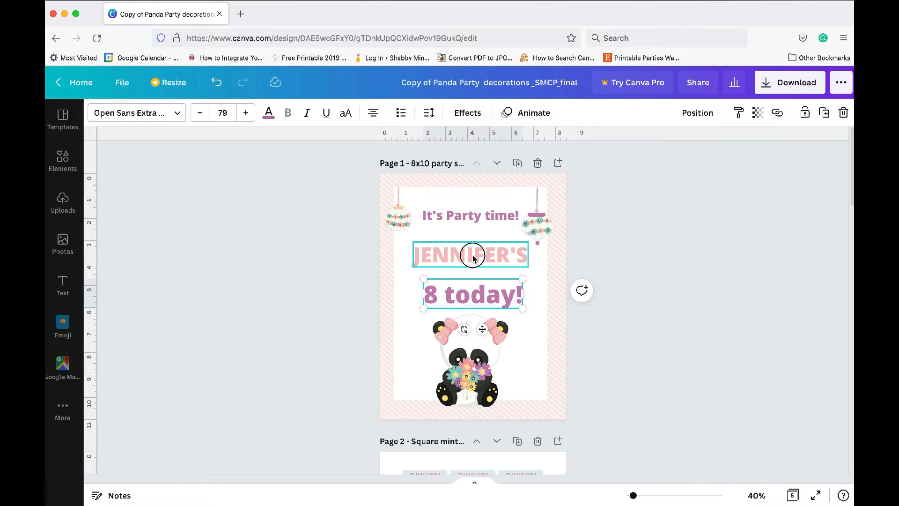
# Browse the fonts available for the name heading on the welcome sign without choosing one
pyautogui.click(480, 217)
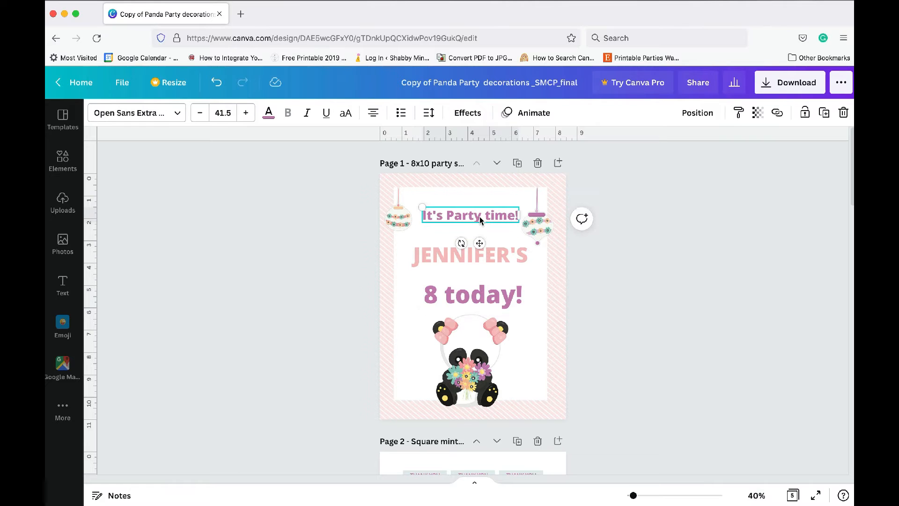
pyautogui.click(483, 258)
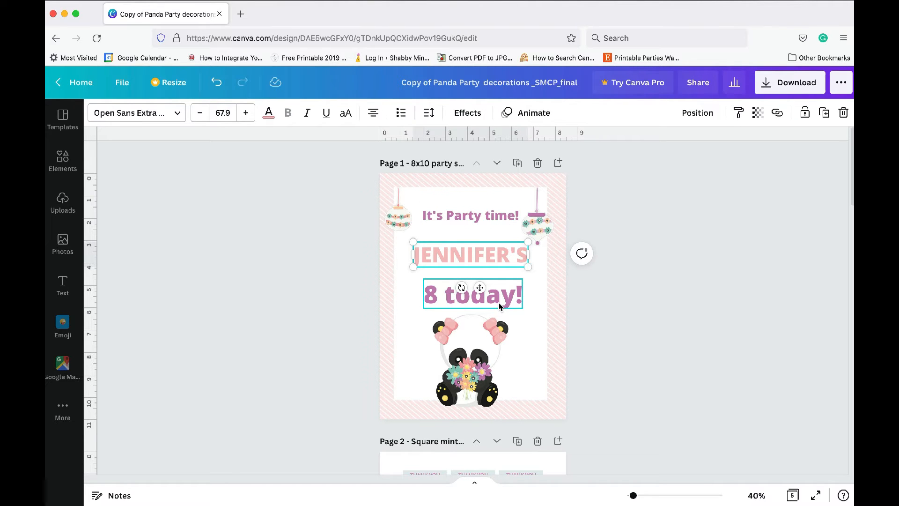
pyautogui.click(178, 113)
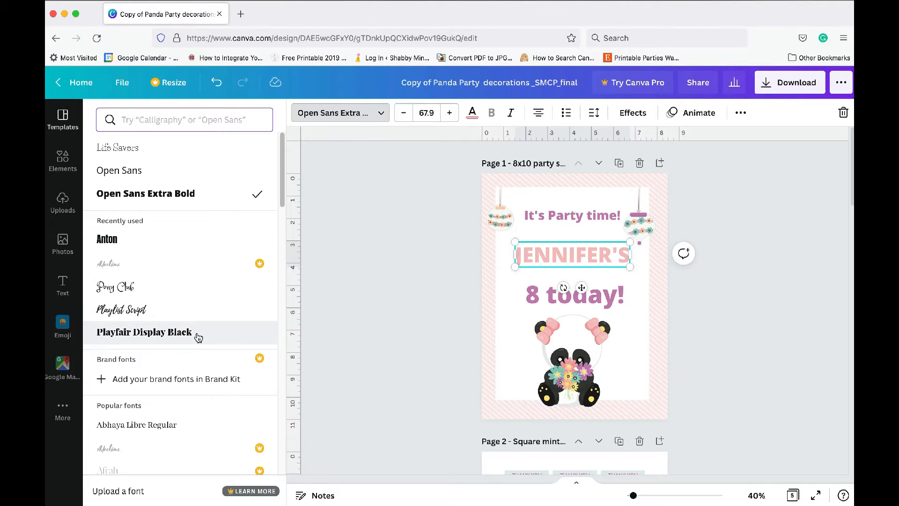
pyautogui.scroll(-2, 198, 337)
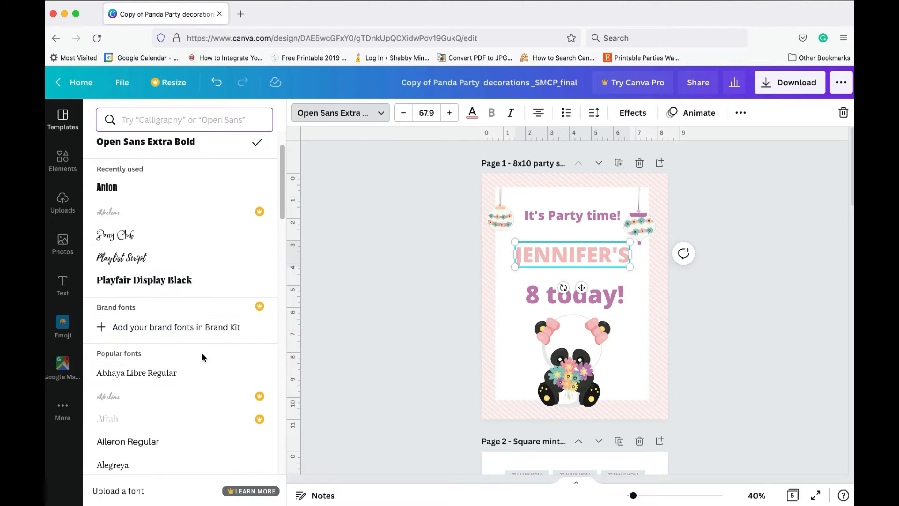
pyautogui.click(660, 342)
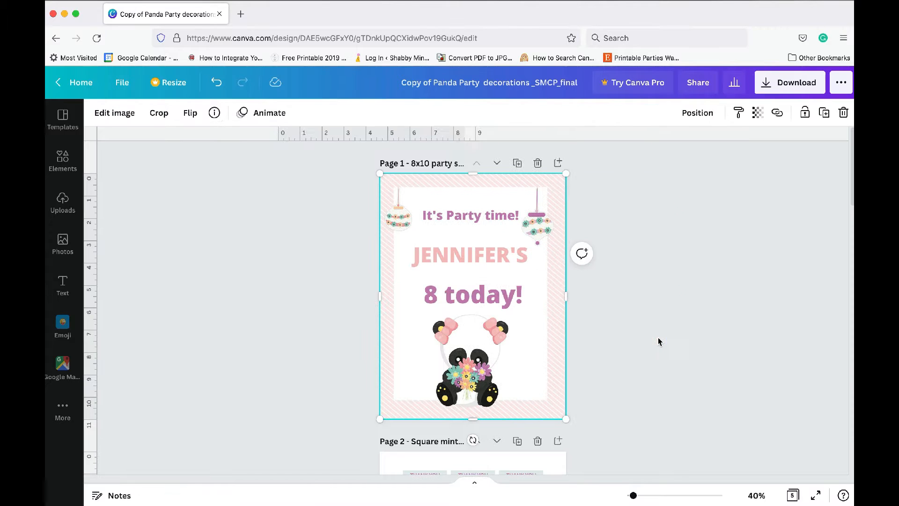
# Format the "8 today!" text as italic, underlined and uppercase
pyautogui.click(468, 291)
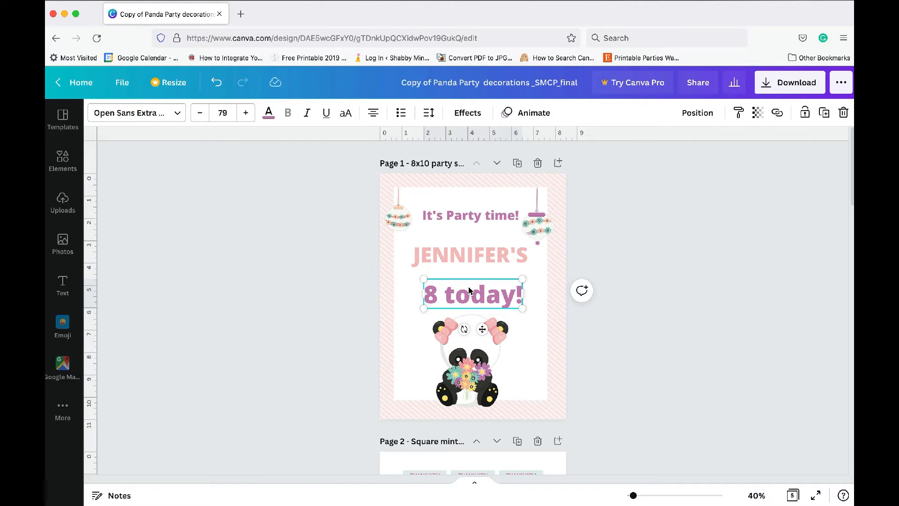
pyautogui.click(306, 120)
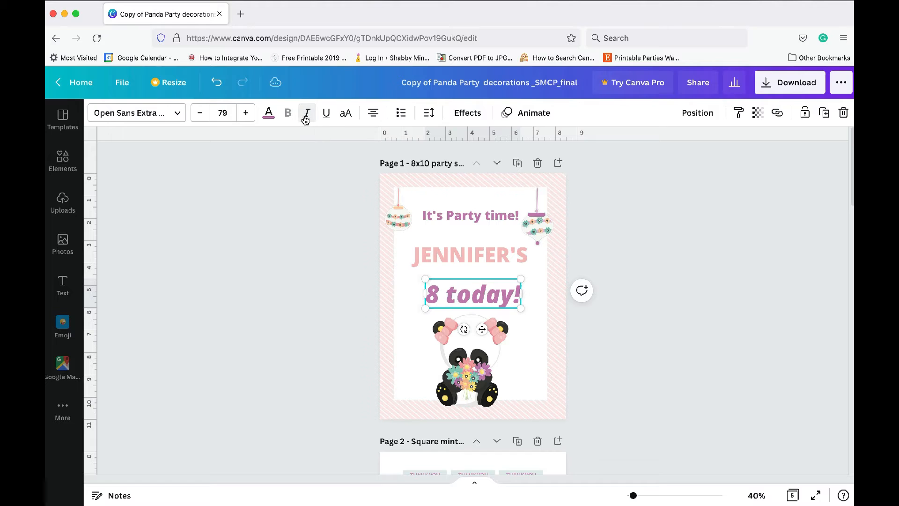
pyautogui.click(326, 119)
pyautogui.click(347, 114)
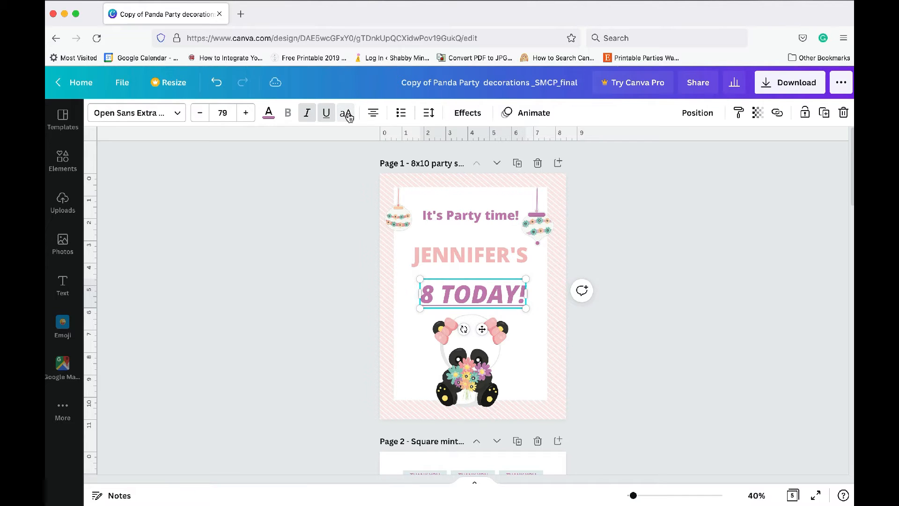
# Turn off uppercase on the "8 today!" text and set its letter spacing to 20
pyautogui.click(348, 115)
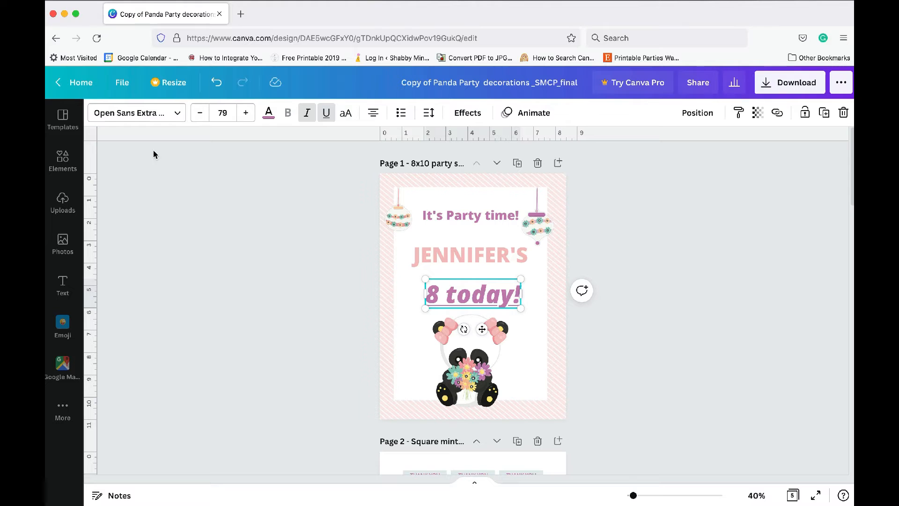
pyautogui.click(428, 112)
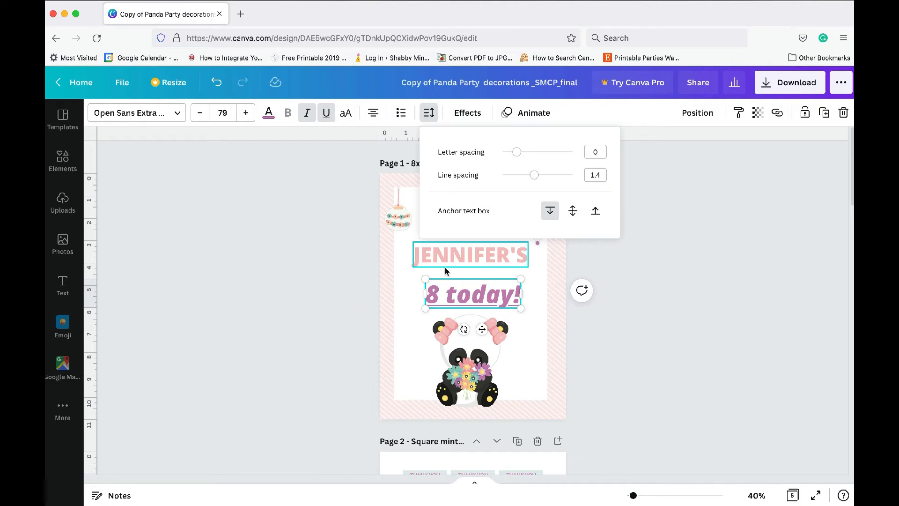
pyautogui.moveTo(518, 157)
pyautogui.mouseDown()
pyautogui.moveTo(534, 156)
pyautogui.moveTo(519, 160)
pyautogui.mouseUp()
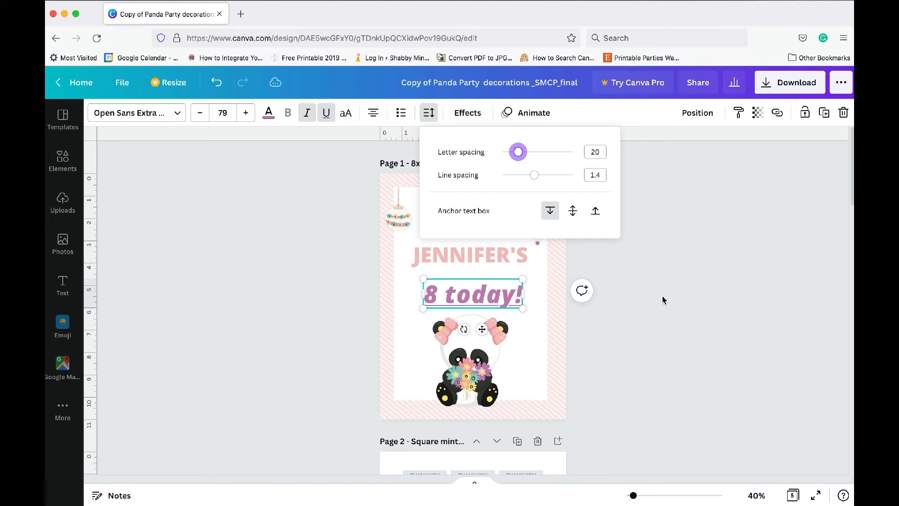
pyautogui.click(675, 288)
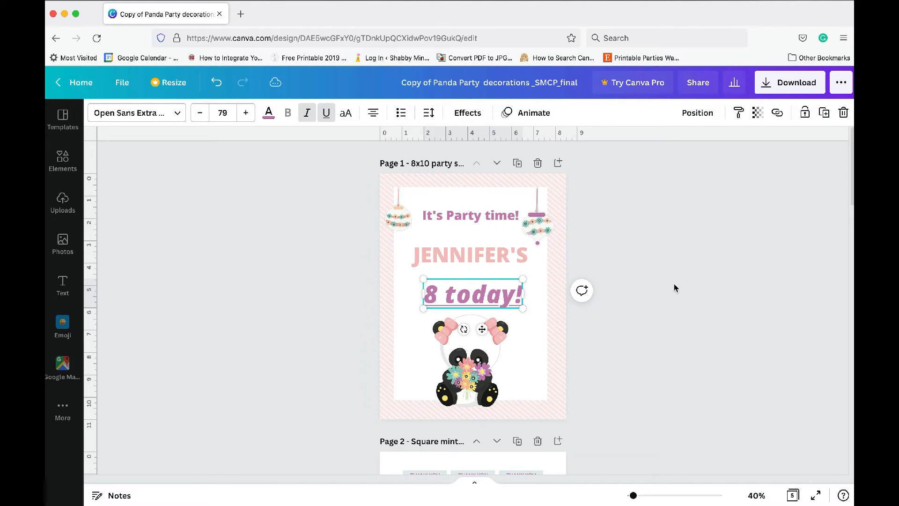
pyautogui.click(524, 345)
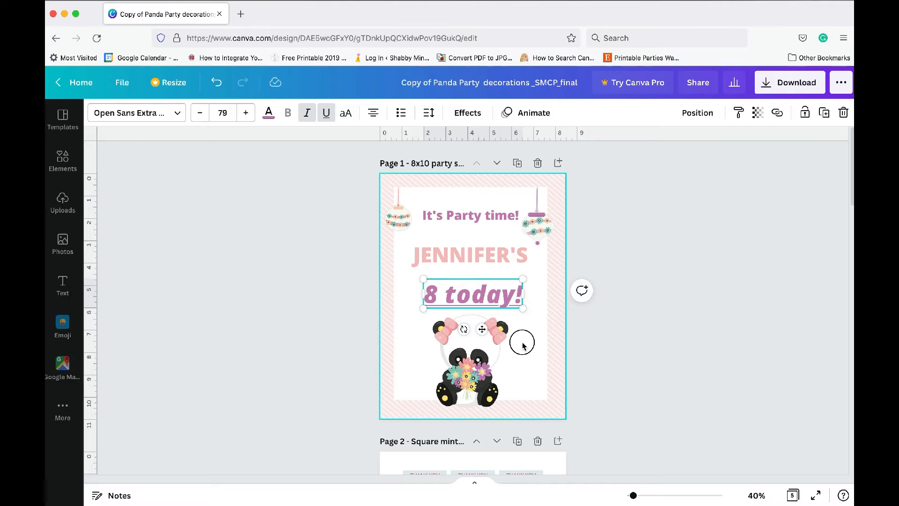
pyautogui.click(643, 362)
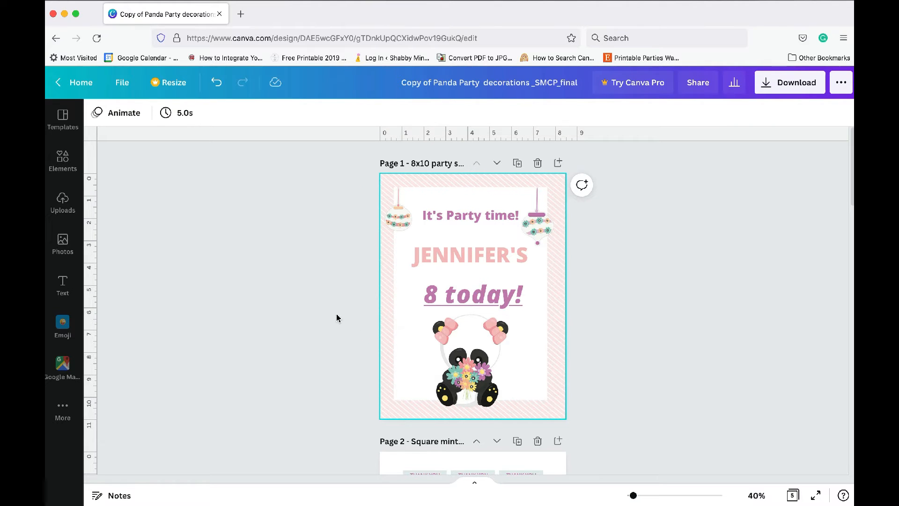
# Add a circular photo frame to the welcome sign, shrunk and placed just to the left of the panda
pyautogui.click(65, 161)
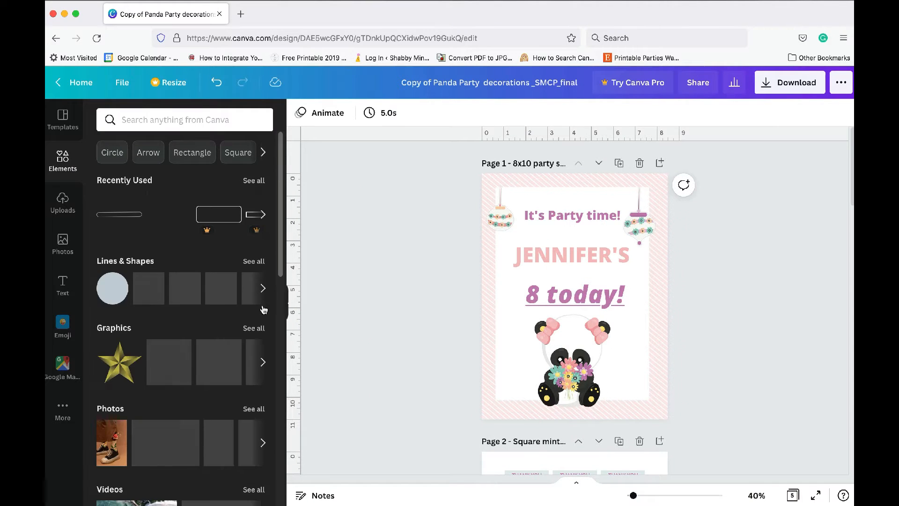
pyautogui.scroll(-5, 212, 326)
pyautogui.scroll(-6, 212, 326)
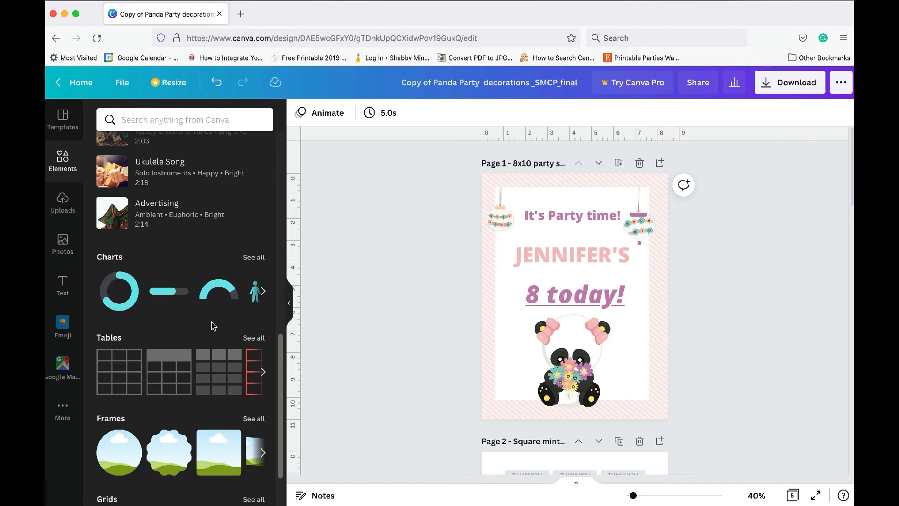
pyautogui.click(125, 393)
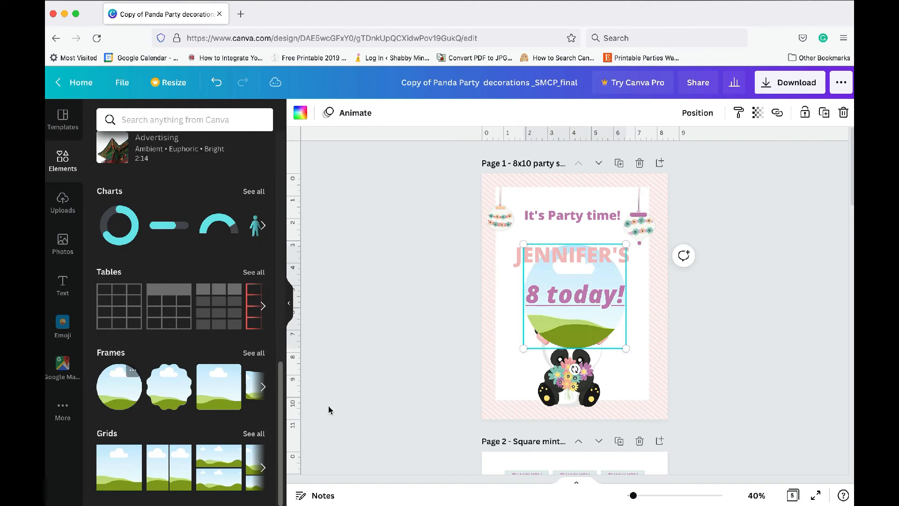
pyautogui.moveTo(625, 244); pyautogui.dragTo(514, 359)
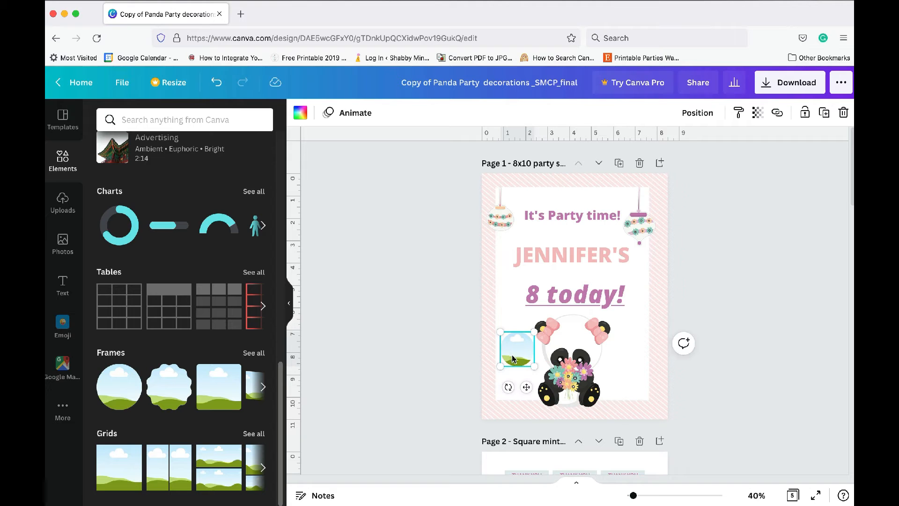
# Fill the circular frame beside the panda with the uploaded photo of the dog in the snow
pyautogui.click(63, 202)
pyautogui.scroll(-20, 212, 294)
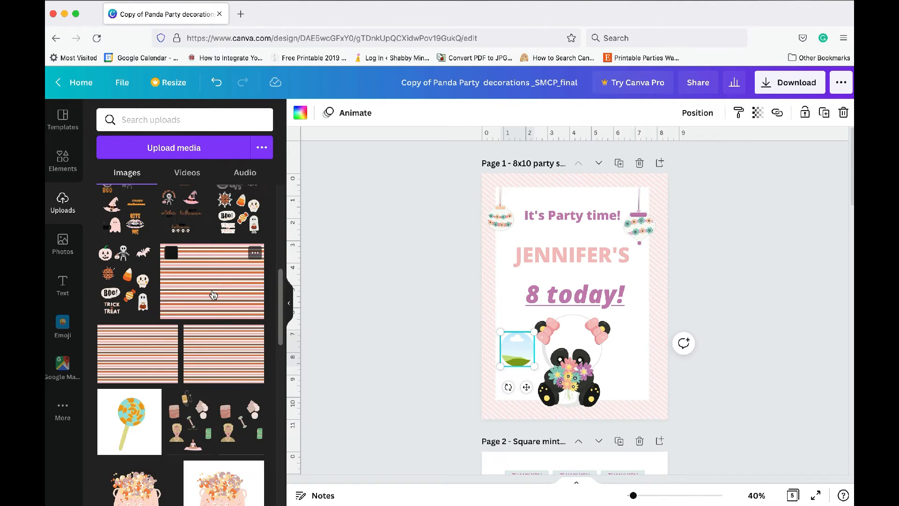
pyautogui.scroll(-2, 213, 294)
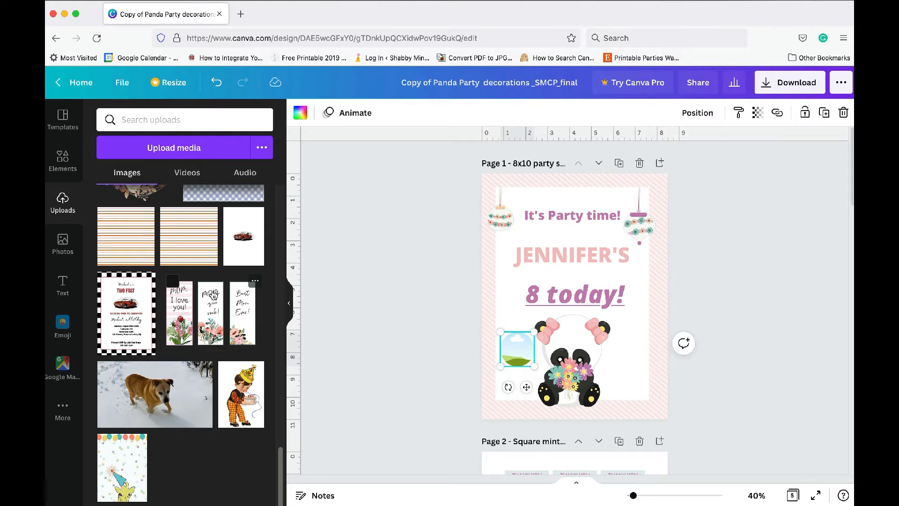
pyautogui.moveTo(171, 405); pyautogui.dragTo(528, 371)
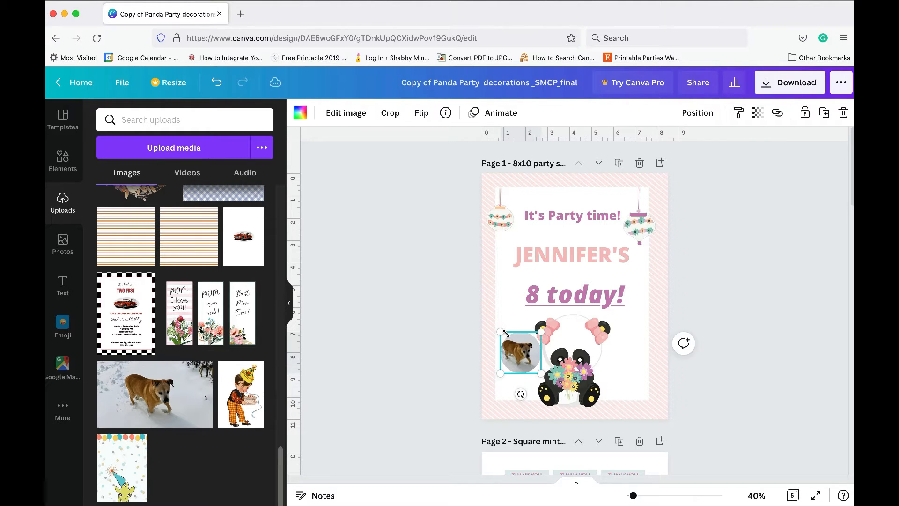
# Resize the round dog photo beside the panda, and delete it together with its frame from the welcome sign
pyautogui.moveTo(501, 332); pyautogui.dragTo(482, 309)
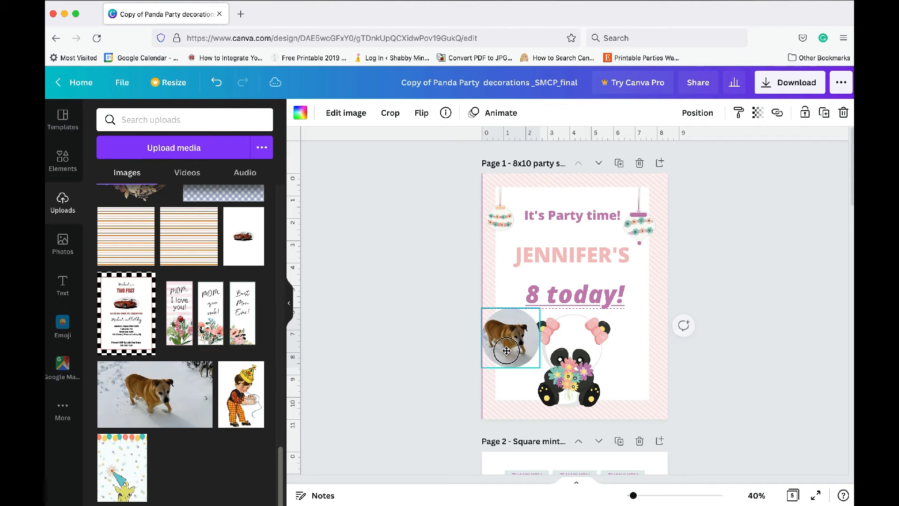
pyautogui.moveTo(540, 368); pyautogui.dragTo(505, 348)
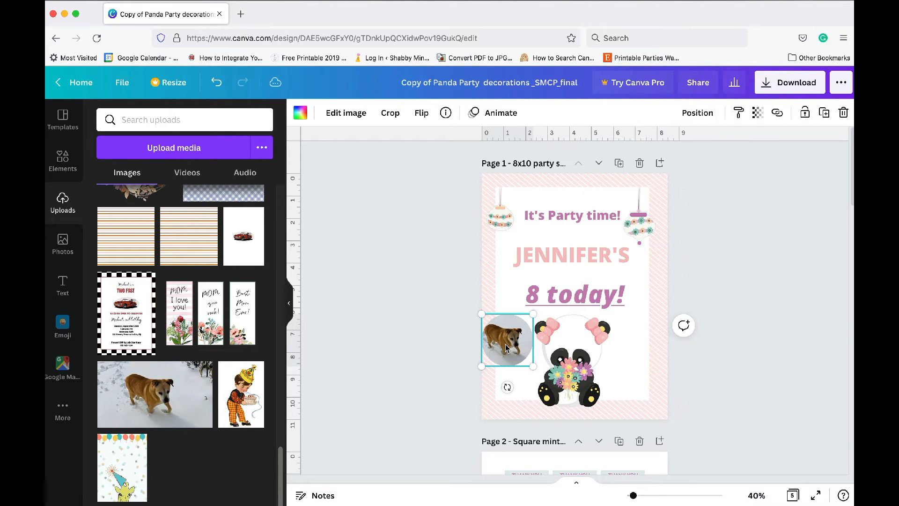
pyautogui.press('Delete')
pyautogui.press('Delete')
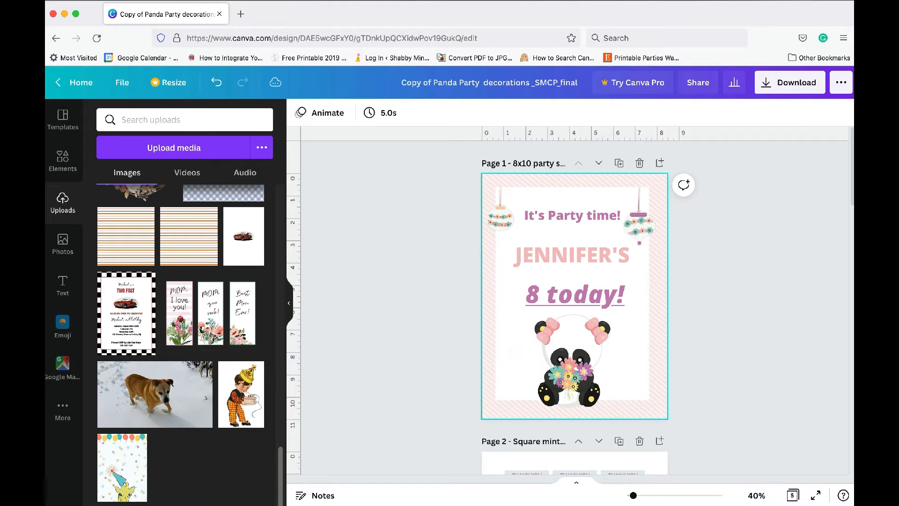
# Examine the square mint tags on page 2 and check that their "THANK YOU" headings can be selected individually
pyautogui.scroll(-5, 710, 361)
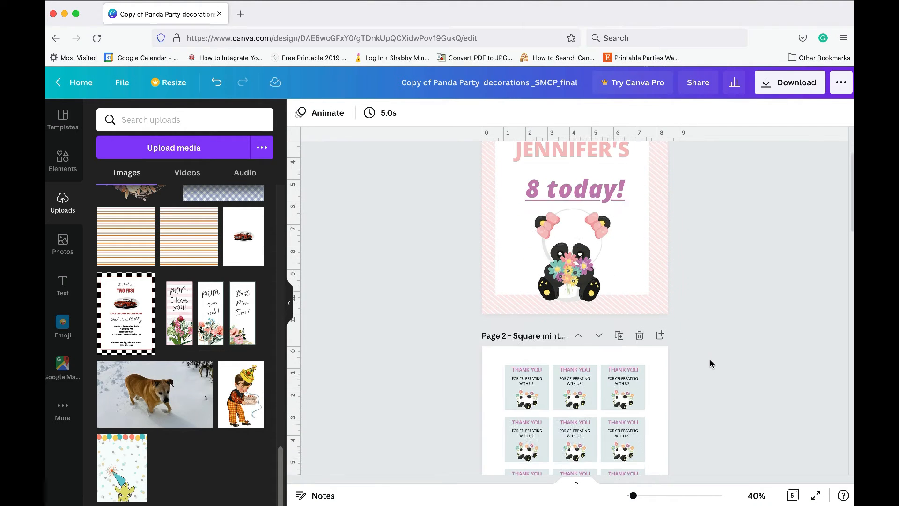
pyautogui.scroll(5, 703, 363)
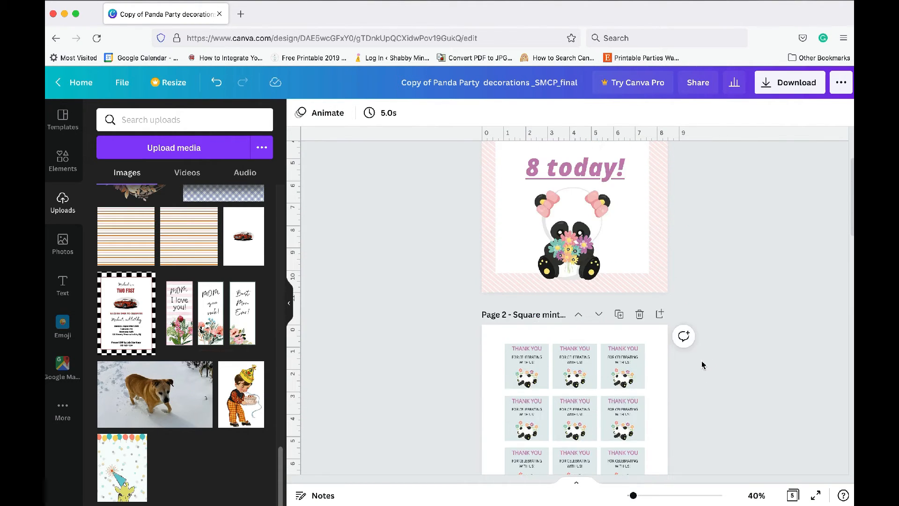
pyautogui.scroll(-5, 703, 364)
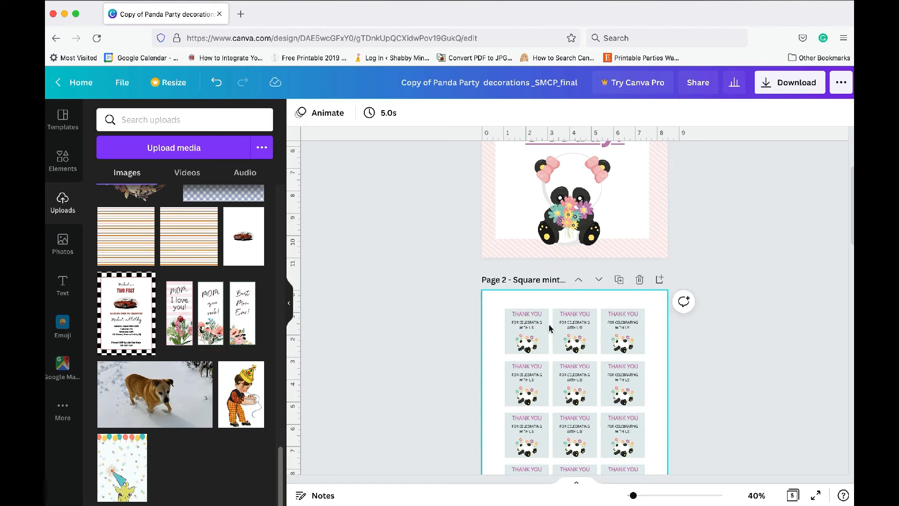
pyautogui.click(533, 317)
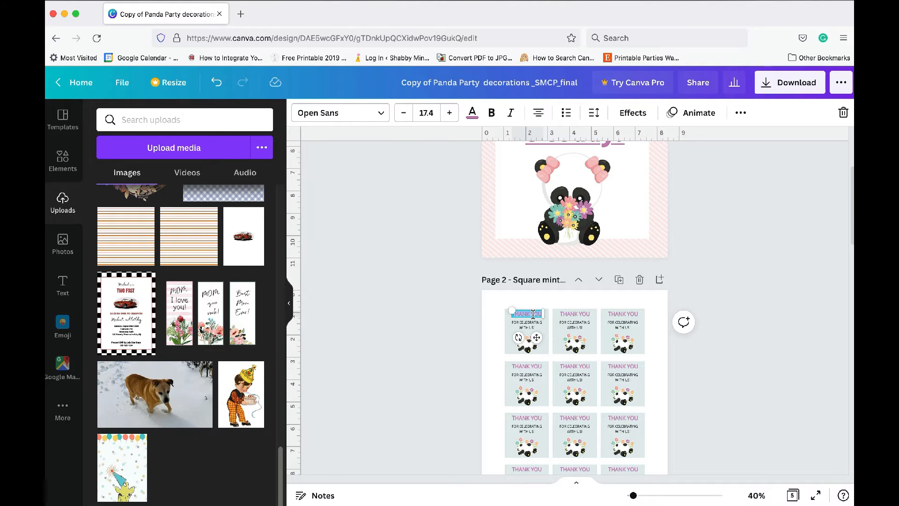
pyautogui.click(729, 387)
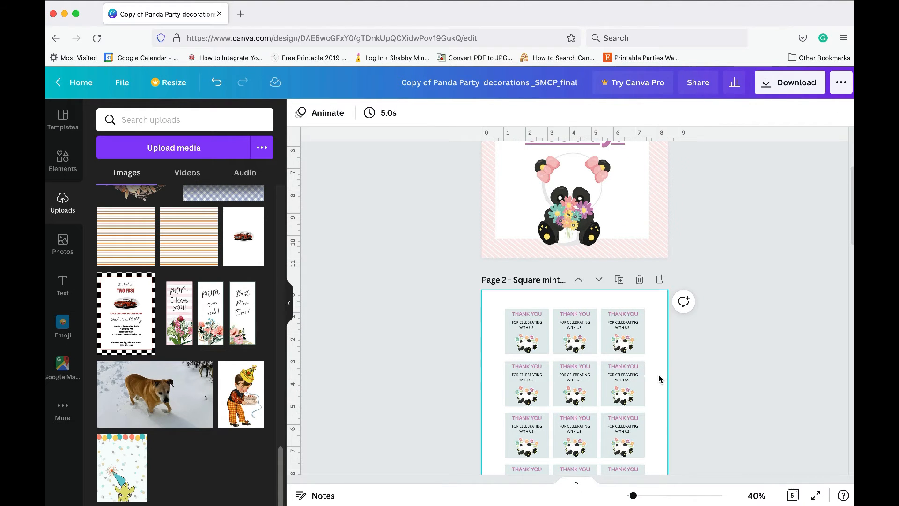
pyautogui.scroll(-1, 658, 377)
pyautogui.scroll(-1, 659, 374)
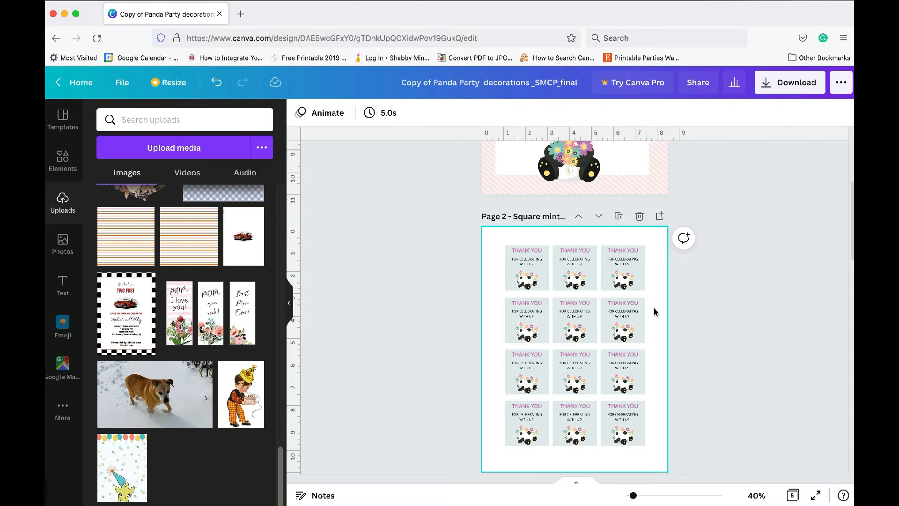
pyautogui.click(565, 250)
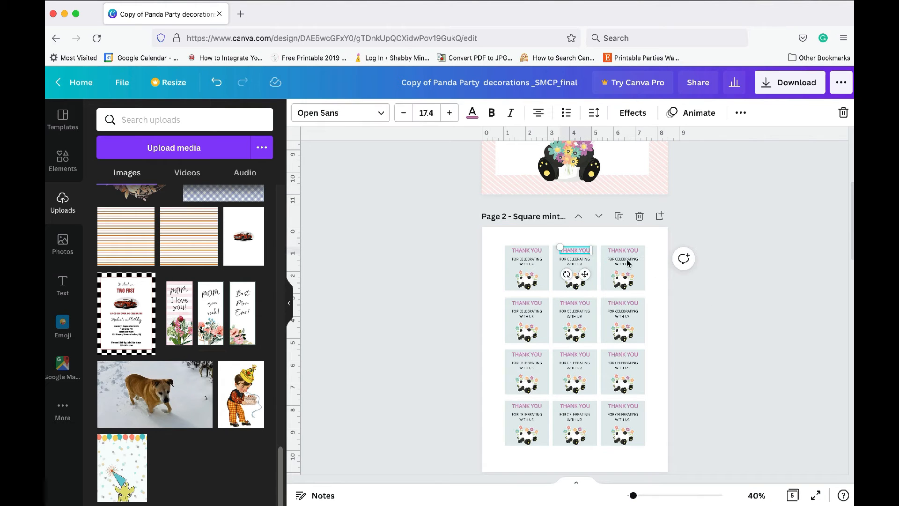
pyautogui.click(658, 279)
# Recolor the "THANK YOU" heading on the first mint tag of page 2 with the document's light pink
pyautogui.click(536, 252)
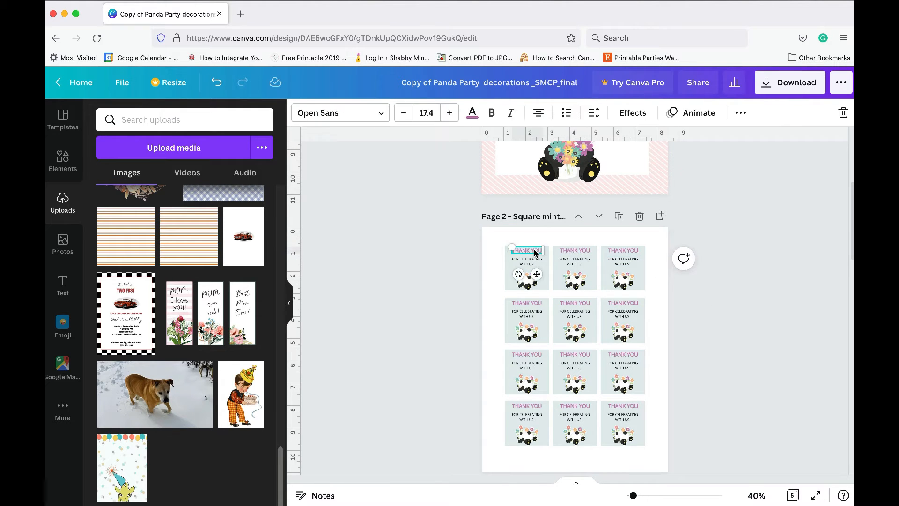
pyautogui.click(472, 114)
pyautogui.click(195, 172)
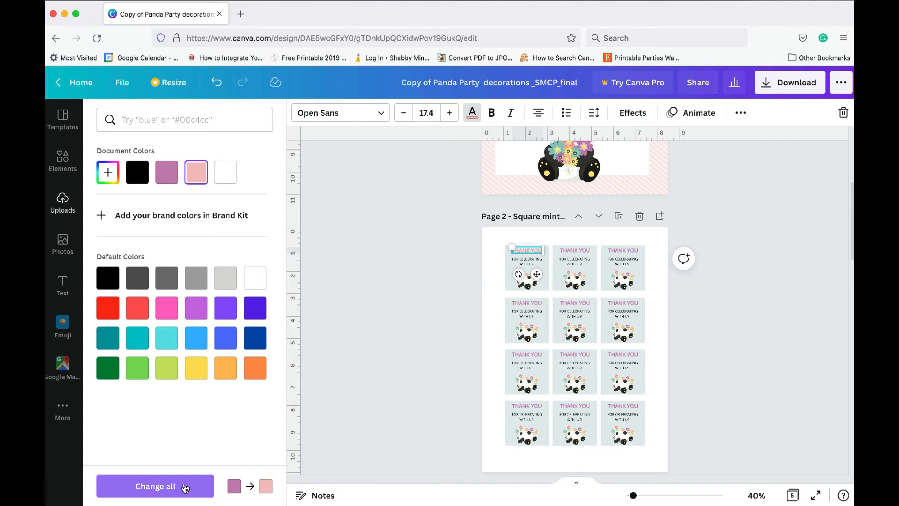
# Apply the purple-to-light-pink color change to all matching items across the design's pages
pyautogui.scroll(4, 482, 339)
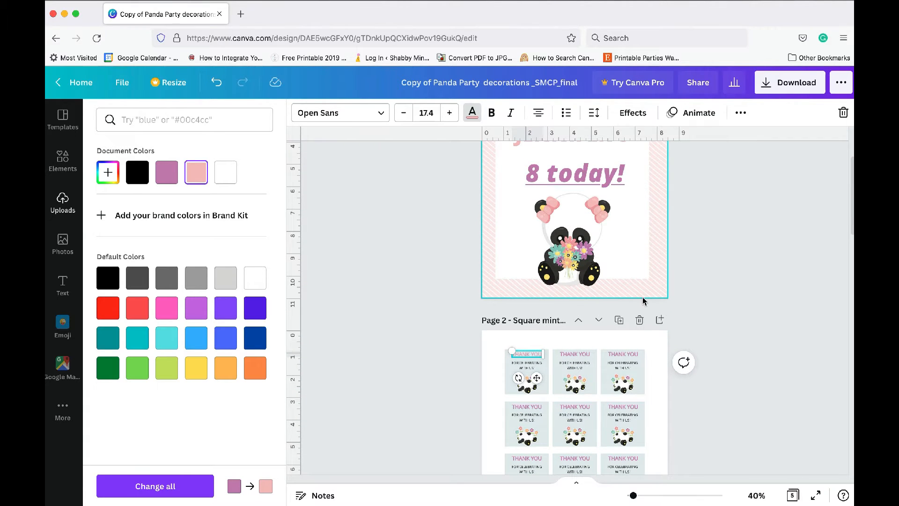
pyautogui.scroll(3, 642, 296)
pyautogui.scroll(-1, 642, 302)
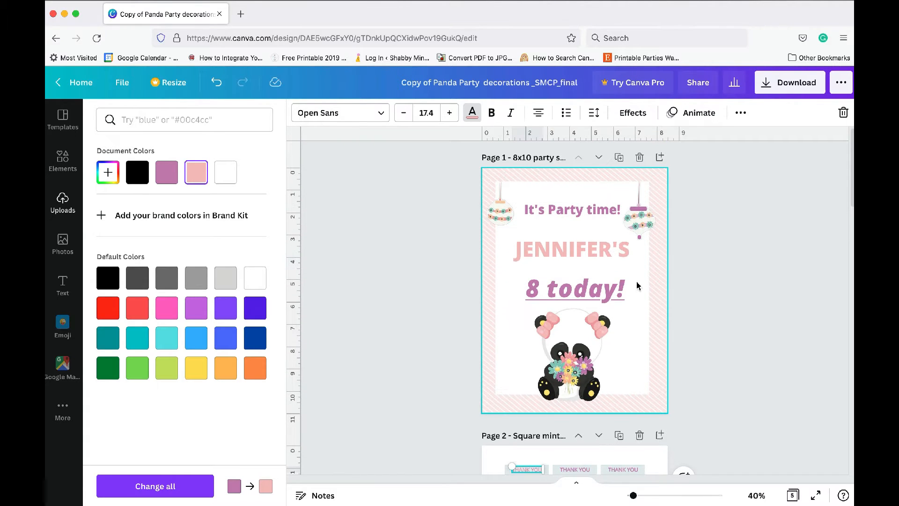
pyautogui.scroll(-6, 622, 346)
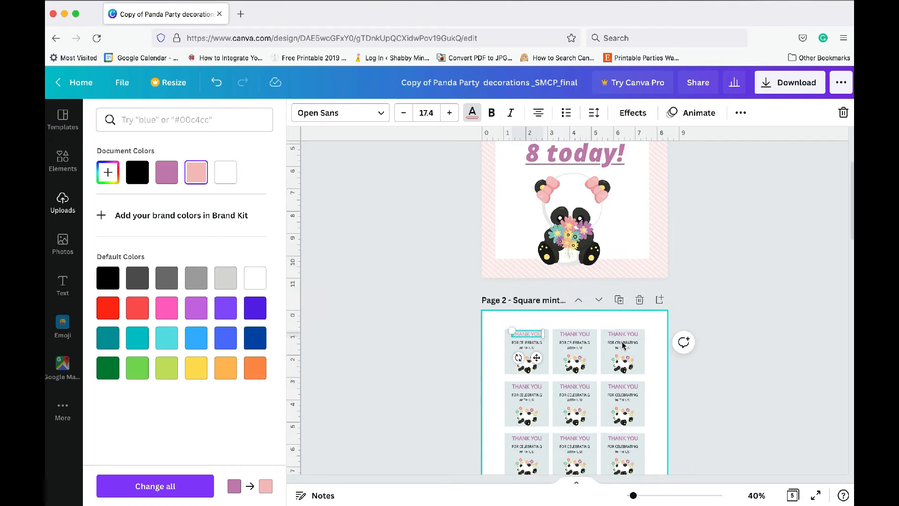
pyautogui.scroll(-6, 622, 345)
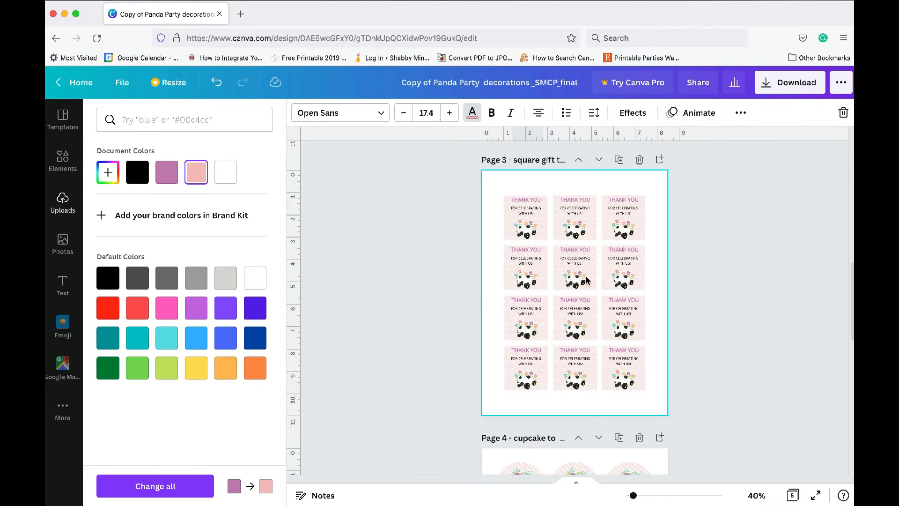
pyautogui.scroll(-5, 606, 412)
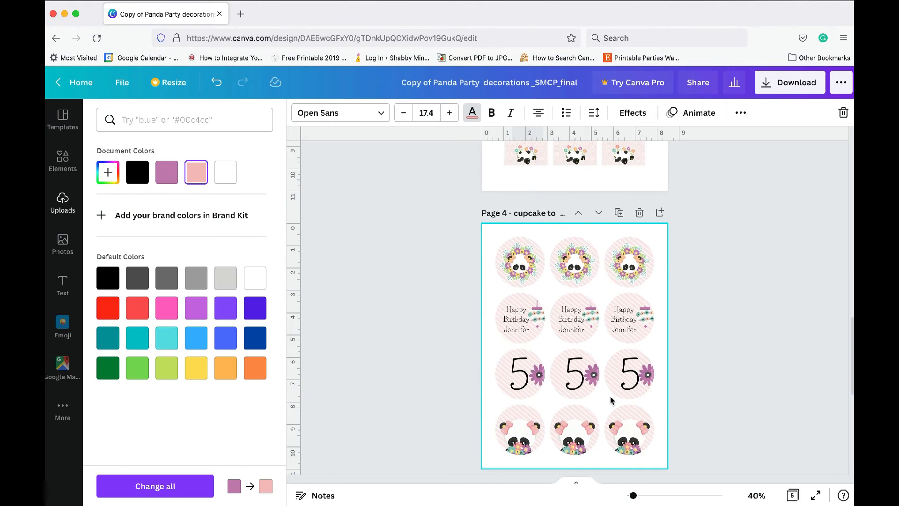
pyautogui.scroll(-3, 611, 401)
pyautogui.scroll(8, 611, 400)
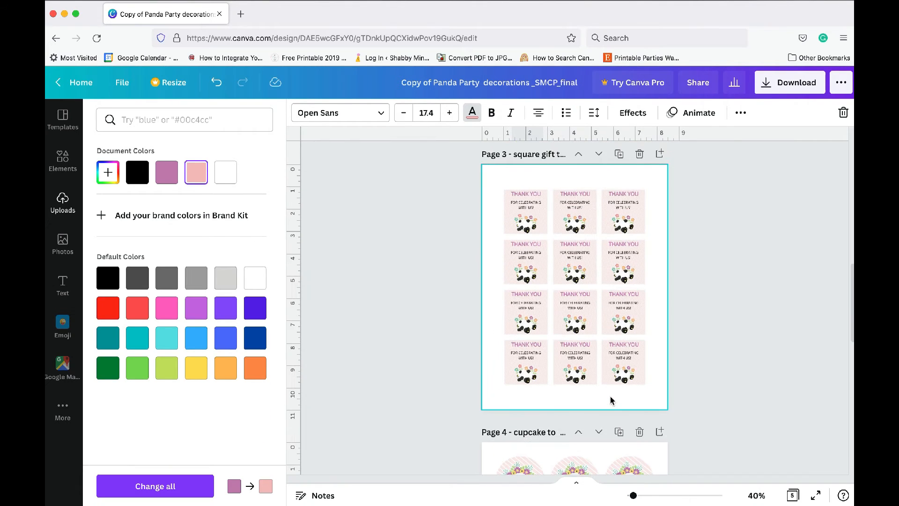
pyautogui.scroll(2, 611, 400)
pyautogui.click(155, 489)
# Recolor the "It's Party time!" and "8 today!" texts on the welcome sign with the document's purple
pyautogui.scroll(3, 378, 367)
pyautogui.scroll(10, 380, 367)
pyautogui.click(572, 215)
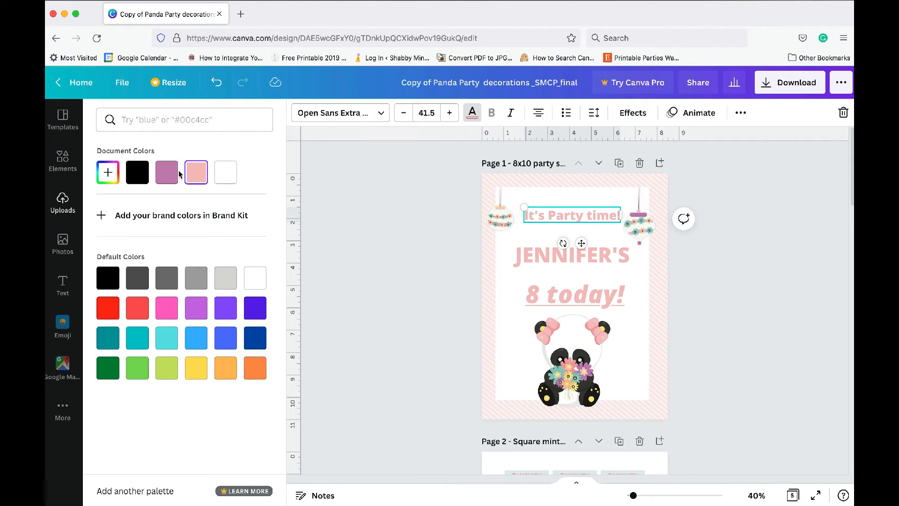
pyautogui.click(171, 174)
pyautogui.click(574, 295)
pyautogui.click(160, 173)
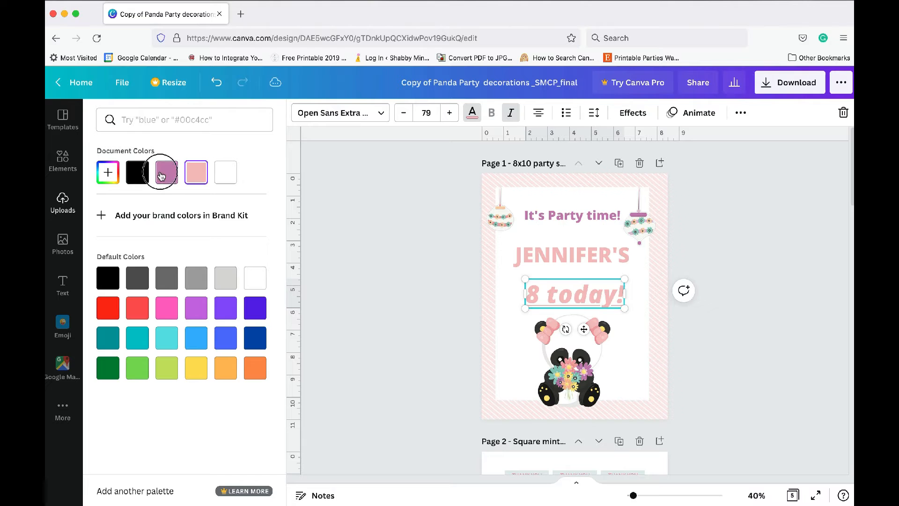
pyautogui.press('Escape')
# Recolor all twelve "THANK YOU" headings on the pink square gift tags of page 3 with the document's purple
pyautogui.scroll(-3, 432, 364)
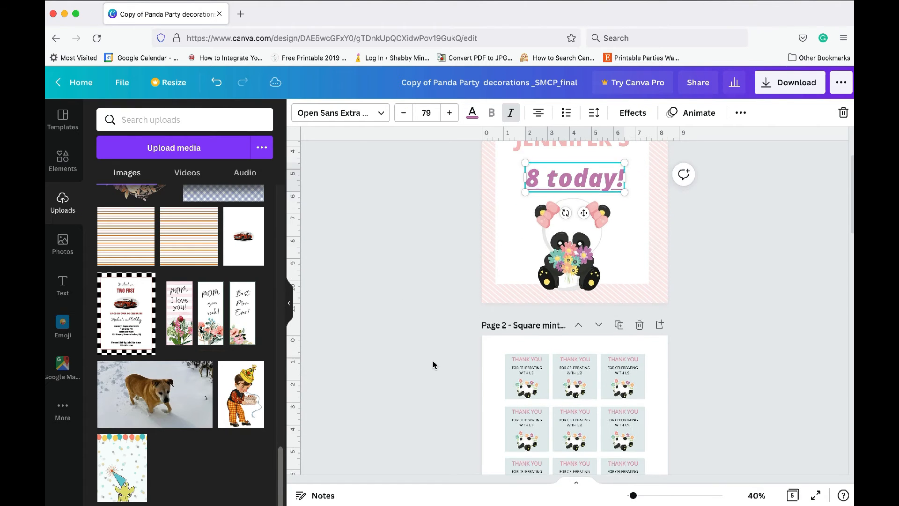
pyautogui.scroll(-6, 433, 364)
pyautogui.click(512, 333)
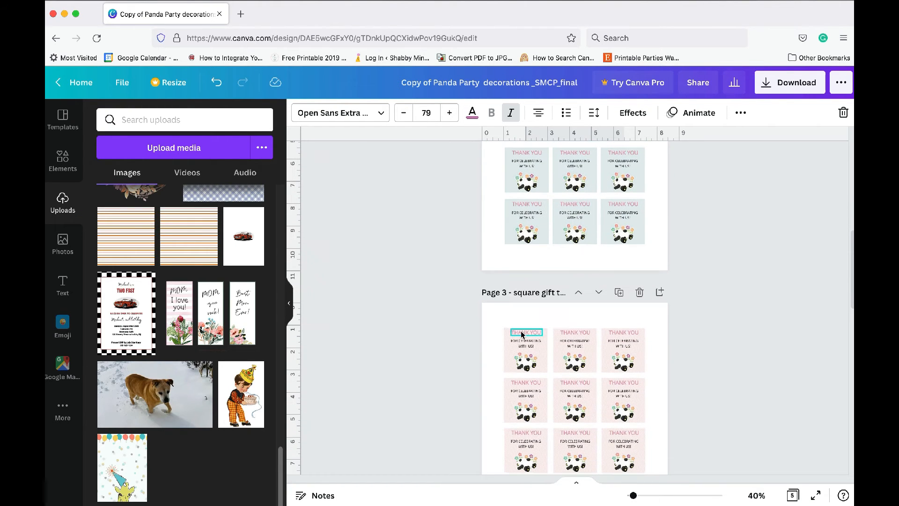
pyautogui.keyDown('shift'); pyautogui.click(591, 336); pyautogui.keyUp('shift')
pyautogui.keyDown('shift'); pyautogui.click(625, 333); pyautogui.keyUp('shift')
pyautogui.keyDown('shift'); pyautogui.click(526, 382); pyautogui.keyUp('shift')
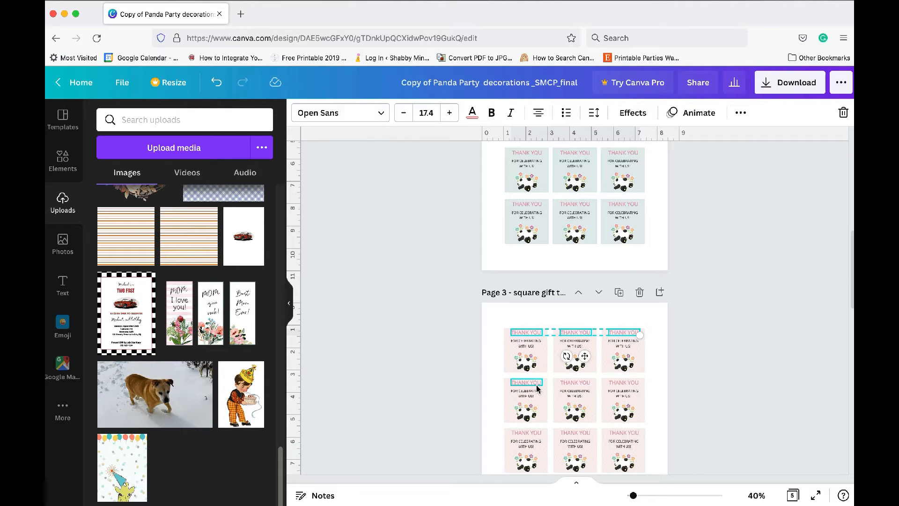
pyautogui.keyDown('shift'); pyautogui.click(567, 381); pyautogui.keyUp('shift')
pyautogui.keyDown('shift'); pyautogui.click(625, 381); pyautogui.keyUp('shift')
pyautogui.keyDown('shift'); pyautogui.click(526, 432); pyautogui.keyUp('shift')
pyautogui.keyDown('shift'); pyautogui.click(587, 434); pyautogui.keyUp('shift')
pyautogui.keyDown('shift'); pyautogui.click(623, 433); pyautogui.keyUp('shift')
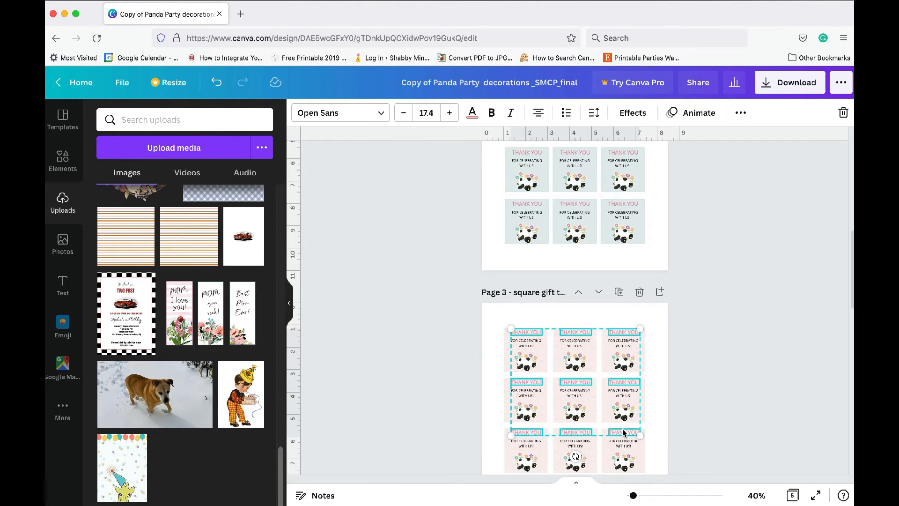
pyautogui.scroll(-3, 624, 432)
pyautogui.keyDown('shift'); pyautogui.click(527, 393); pyautogui.keyUp('shift')
pyautogui.keyDown('shift'); pyautogui.click(570, 394); pyautogui.keyUp('shift')
pyautogui.keyDown('shift'); pyautogui.click(619, 394); pyautogui.keyUp('shift')
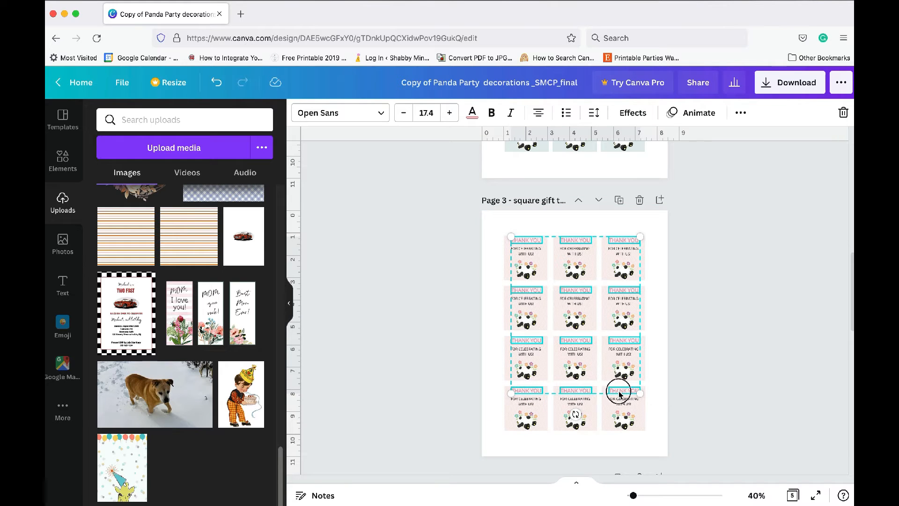
pyautogui.click(473, 119)
pyautogui.click(167, 172)
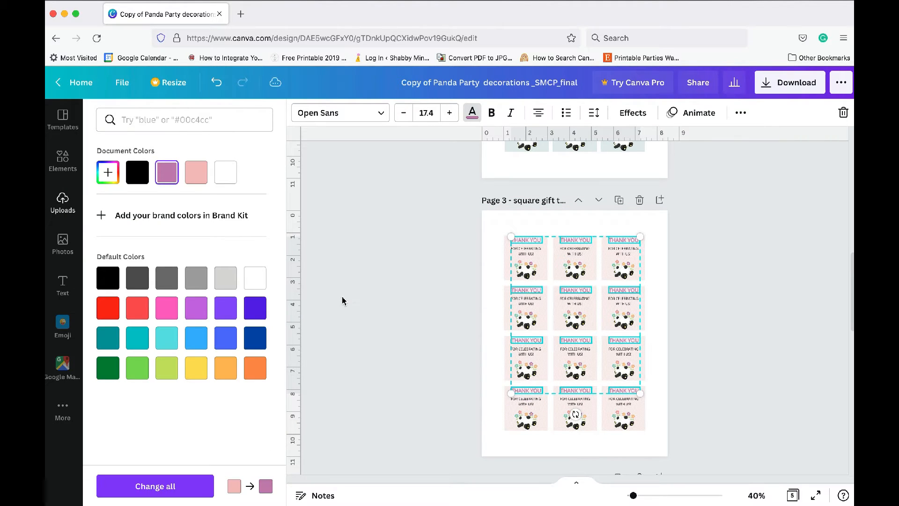
pyautogui.click(375, 300)
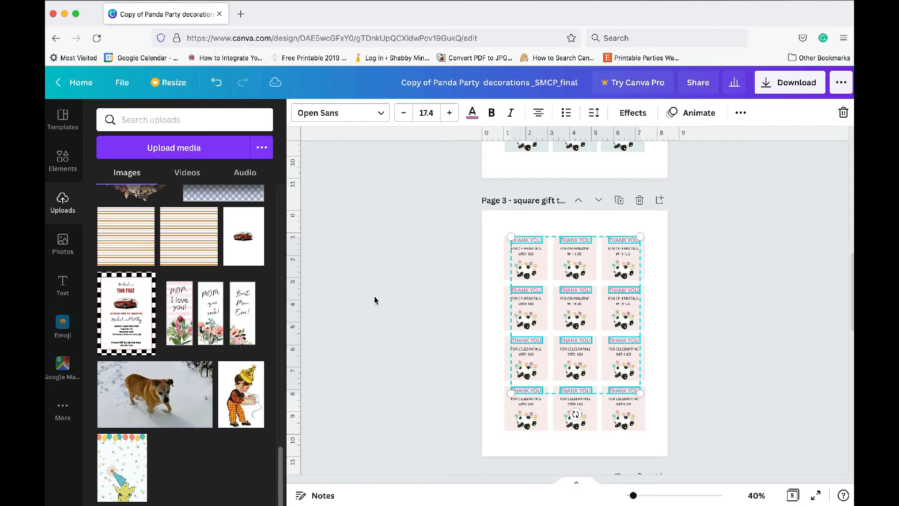
# Replace the message under the heading on page 3's first gift tag with "for making my party panda-rific!"
pyautogui.click(523, 255)
pyautogui.click(574, 252)
pyautogui.click(624, 252)
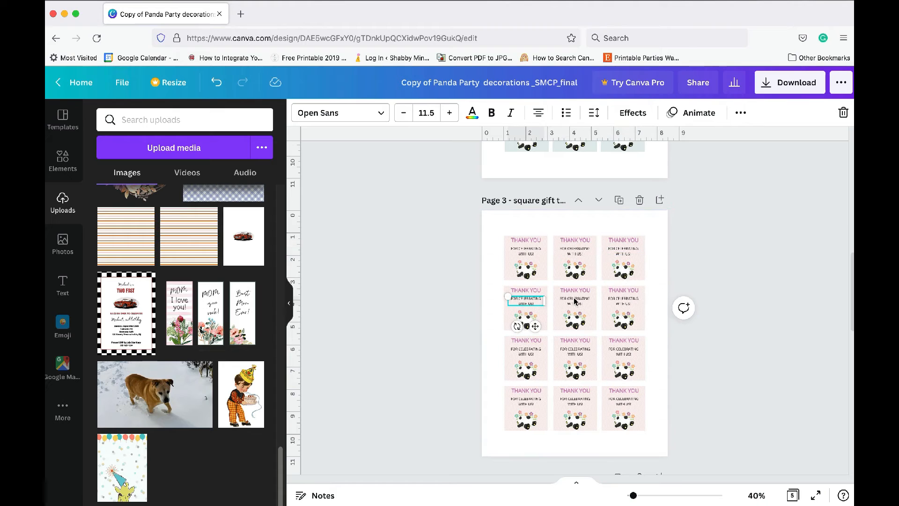
pyautogui.click(531, 255)
pyautogui.doubleClick(532, 254)
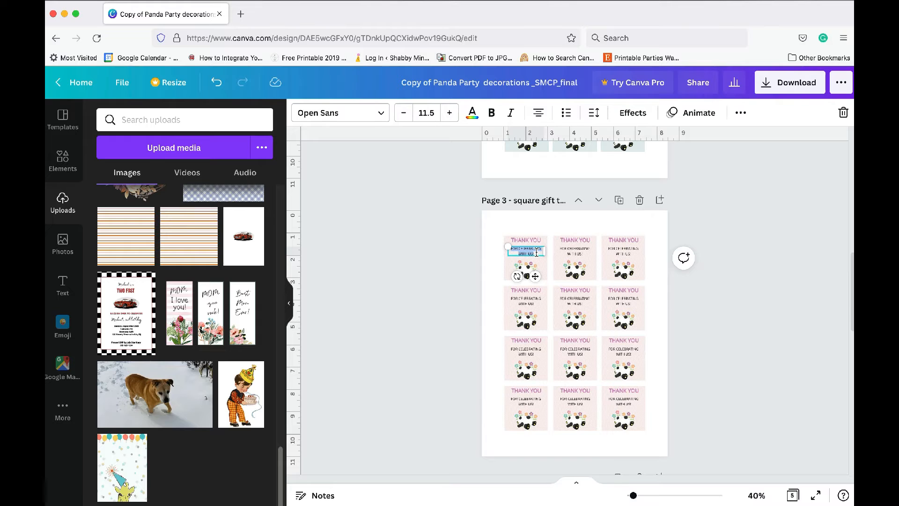
pyautogui.press('BackSpace')
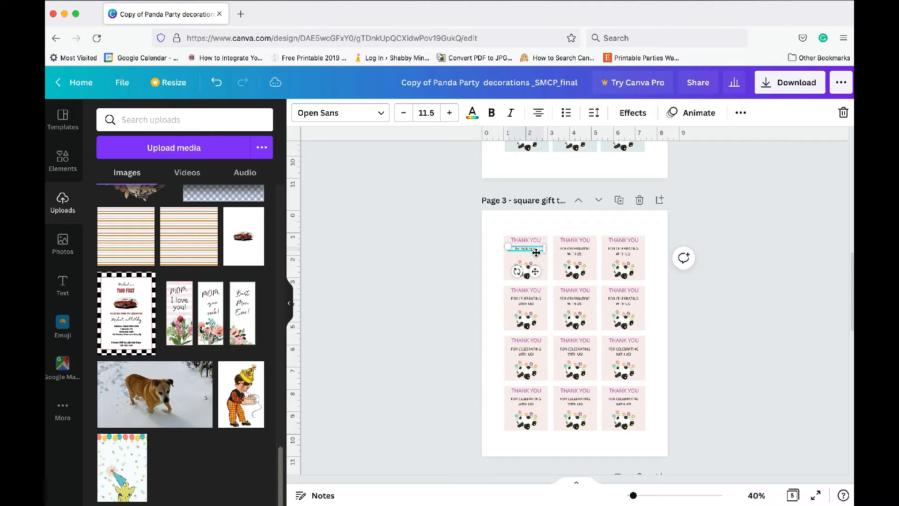
pyautogui.moveTo(630, 497); pyautogui.dragTo(640, 495)
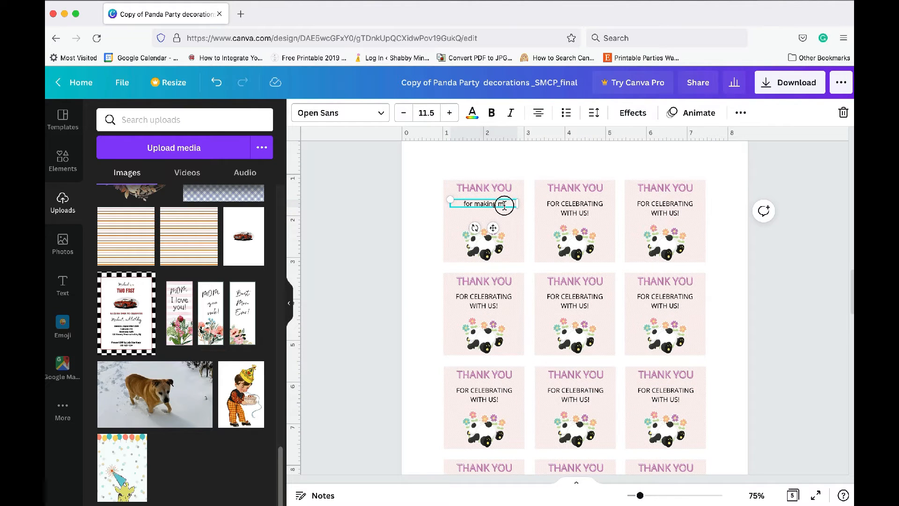
pyautogui.write('y party pandarific!')
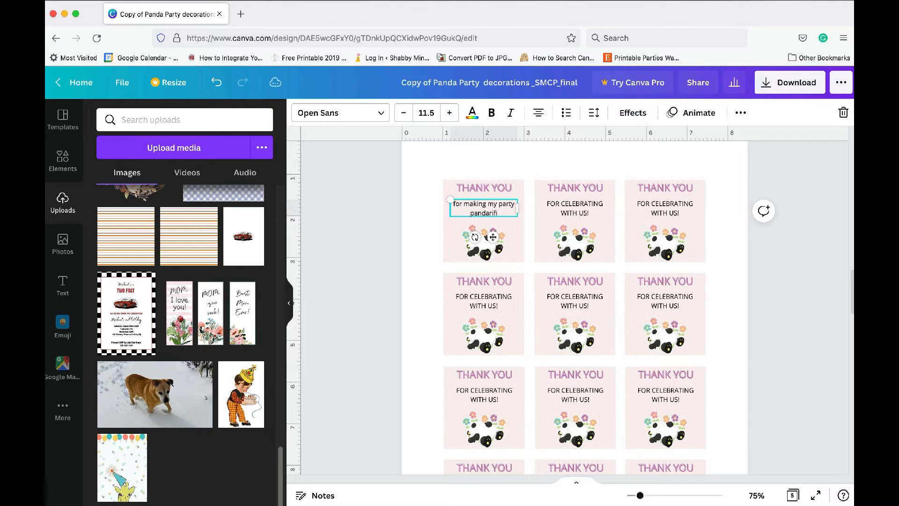
pyautogui.click(487, 213)
pyautogui.write('-')
# Delete the "FOR CELEBRATING WITH US!" texts from the other two first-row tags and all three second-row tags on page 3
pyautogui.click(582, 211)
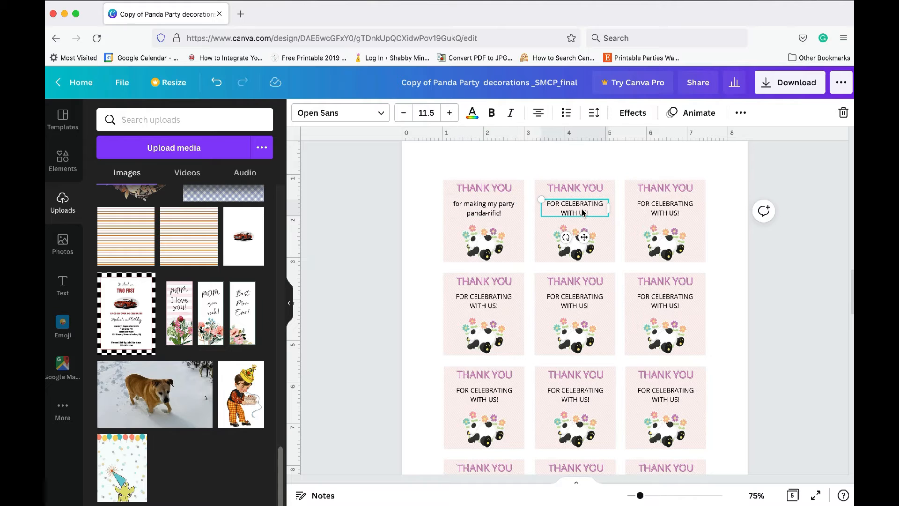
pyautogui.keyDown('shift'); pyautogui.click(656, 207); pyautogui.keyUp('shift')
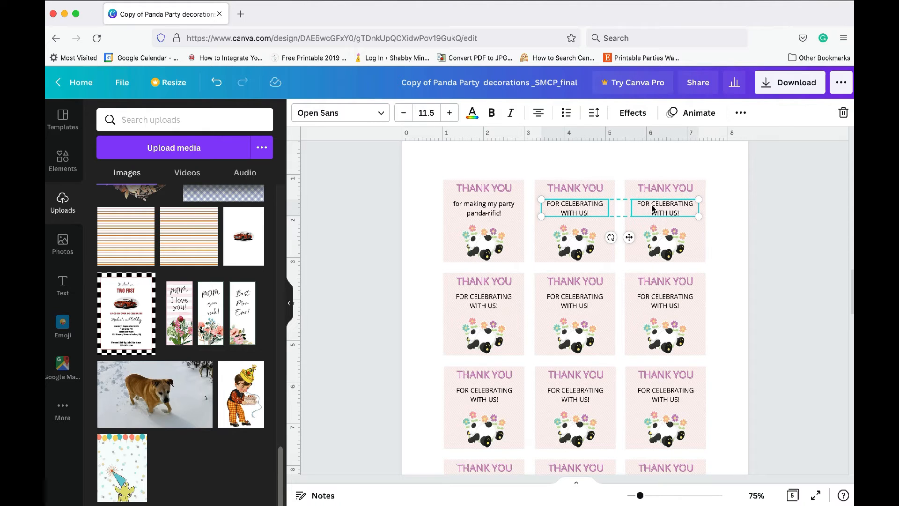
pyautogui.press('Delete')
pyautogui.click(506, 299)
pyautogui.keyDown('shift'); pyautogui.click(583, 301); pyautogui.keyUp('shift')
pyautogui.keyDown('shift'); pyautogui.click(668, 303); pyautogui.keyUp('shift')
pyautogui.press('Delete')
# Delete the six "FOR CELEBRATING WITH US!" texts from the third and fourth rows of gift tags on page 3
pyautogui.click(485, 398)
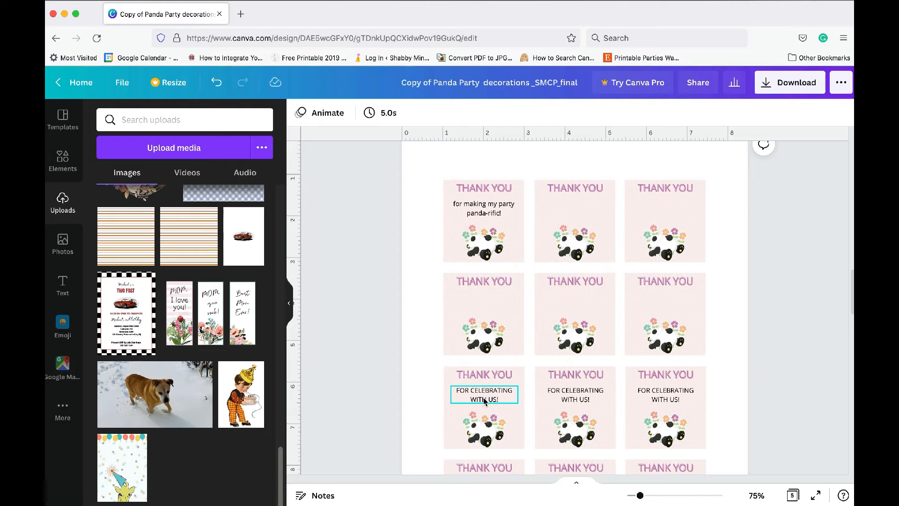
pyautogui.keyDown('shift'); pyautogui.click(576, 398); pyautogui.keyUp('shift')
pyautogui.keyDown('shift'); pyautogui.click(678, 400); pyautogui.keyUp('shift')
pyautogui.scroll(-3, 611, 421)
pyautogui.keyDown('shift'); pyautogui.click(506, 379); pyautogui.keyUp('shift')
pyautogui.keyDown('shift'); pyautogui.click(552, 378); pyautogui.keyUp('shift')
pyautogui.keyDown('shift'); pyautogui.click(666, 378); pyautogui.keyUp('shift')
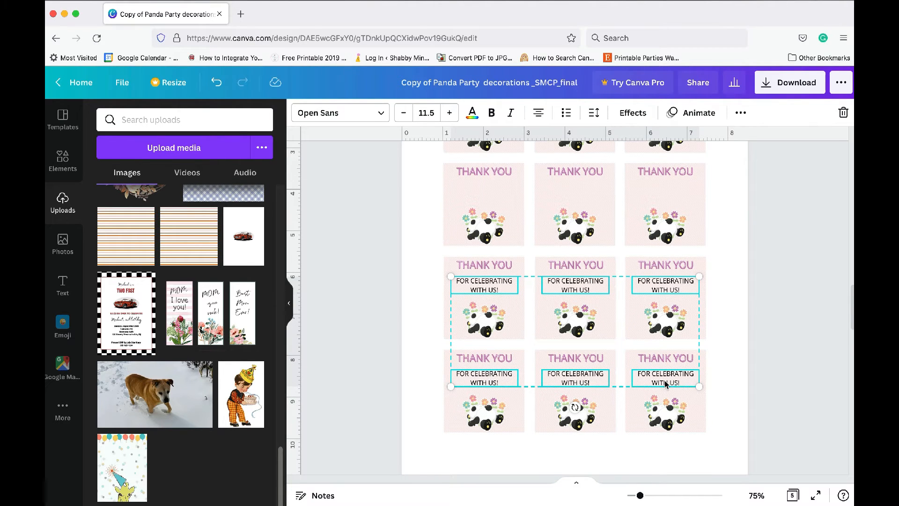
pyautogui.press('Delete')
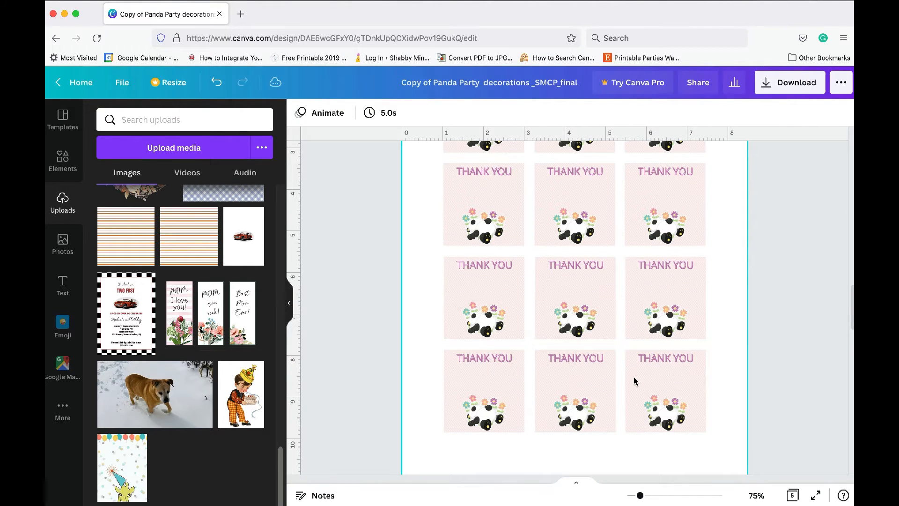
pyautogui.scroll(3, 635, 381)
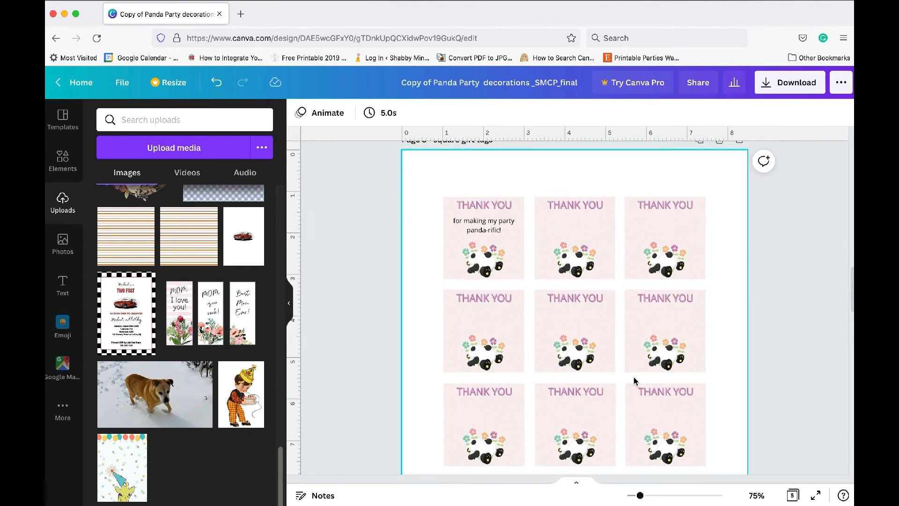
pyautogui.click(525, 216)
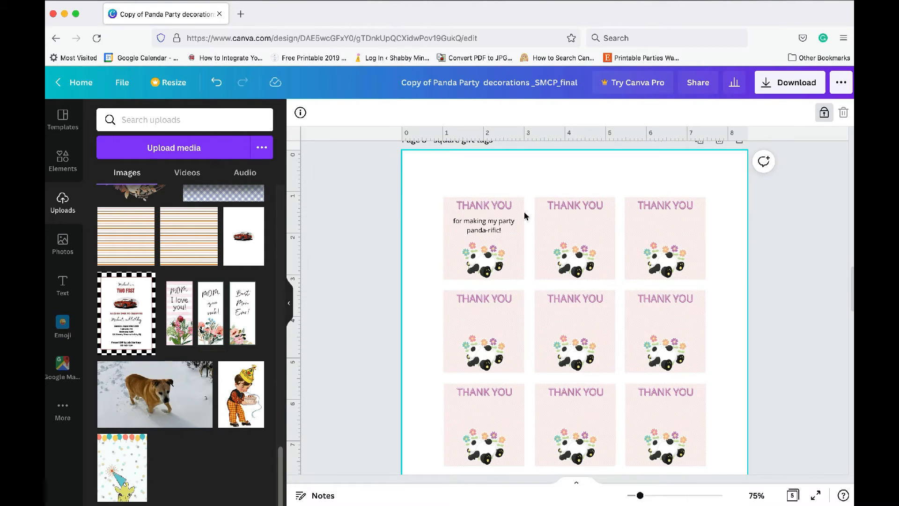
pyautogui.click(490, 206)
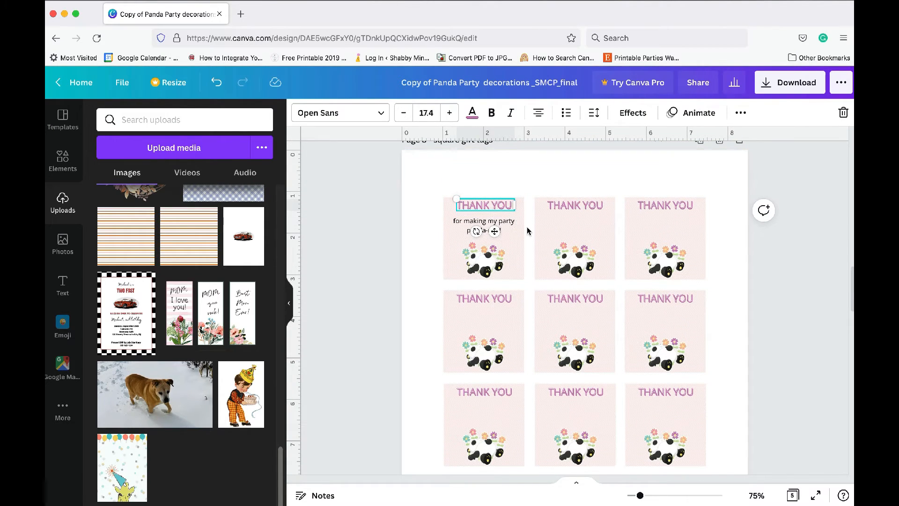
pyautogui.click(732, 262)
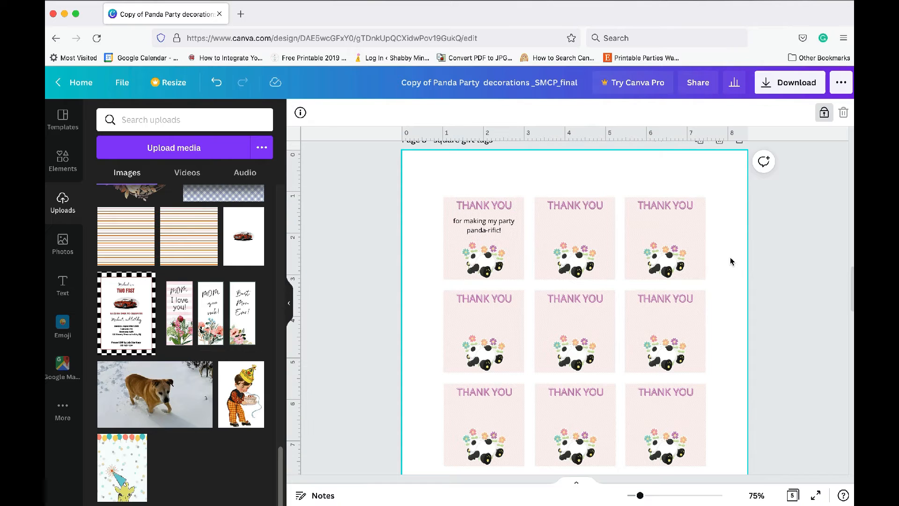
pyautogui.click(472, 224)
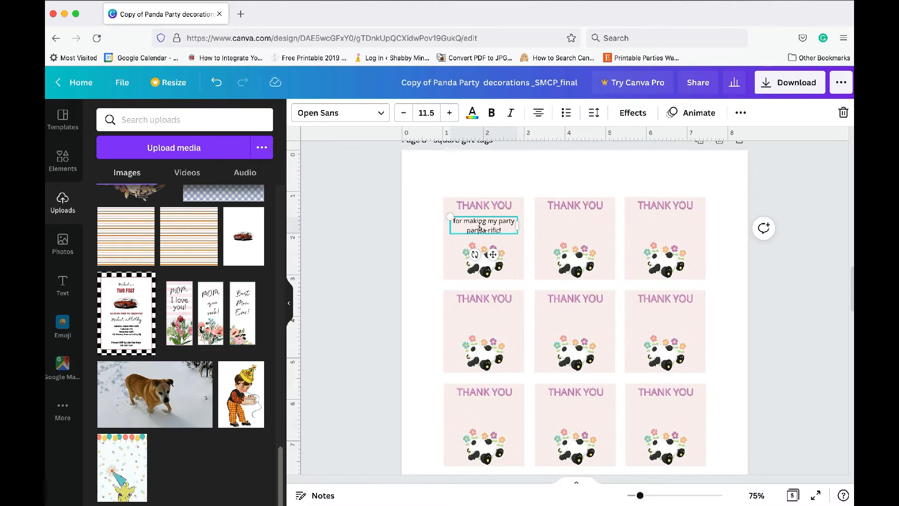
pyautogui.write('ç√')
pyautogui.press('BackSpace')
pyautogui.press('BackSpace')
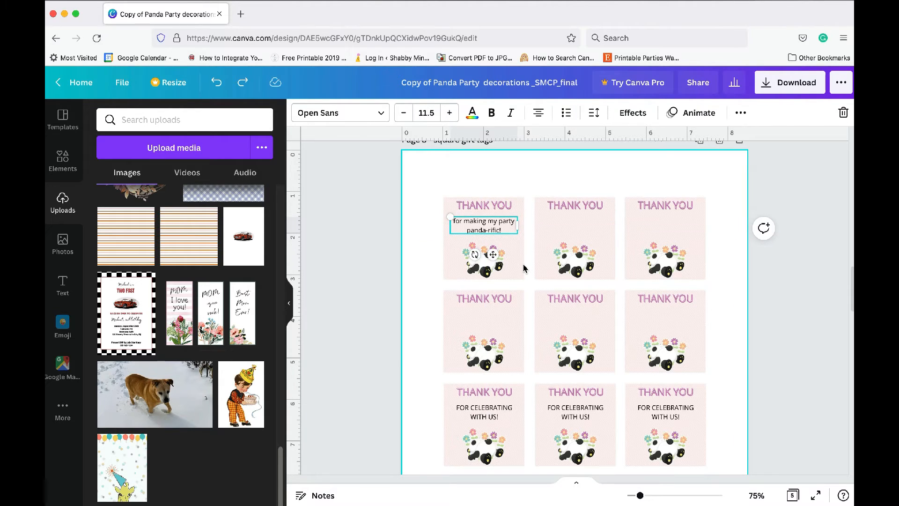
# Copy the "for making my party panda-rific!" message onto the remaining first-row tags and all three second-row tags
pyautogui.hotkey('ctrl', 'd')
pyautogui.hotkey('ctrl', 'd')
pyautogui.keyDown('shift'); pyautogui.click(494, 226); pyautogui.keyUp('shift')
pyautogui.keyDown('shift'); pyautogui.click(565, 230); pyautogui.keyUp('shift')
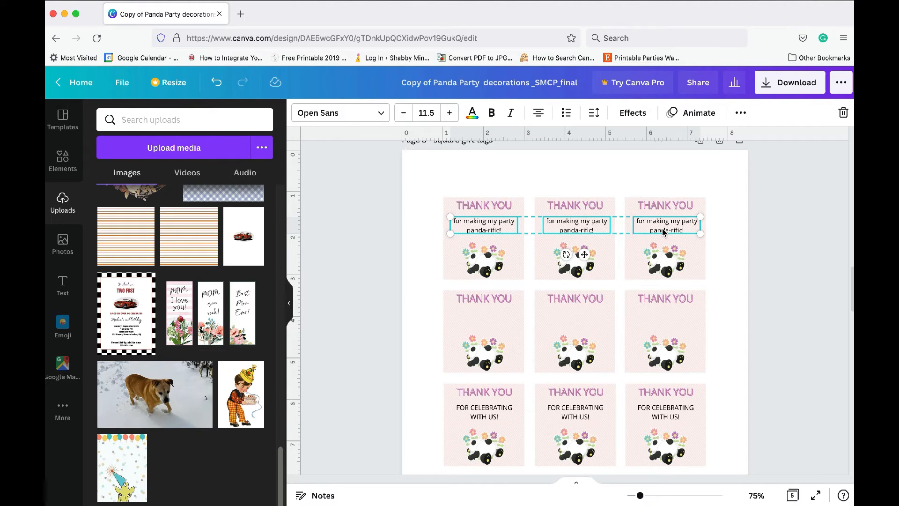
pyautogui.hotkey('ctrl', 'z')
pyautogui.keyDown('shift'); pyautogui.click(576, 225); pyautogui.keyUp('shift')
pyautogui.keyDown('shift'); pyautogui.click(489, 223); pyautogui.keyUp('shift')
pyautogui.moveTo(662, 220); pyautogui.dragTo(664, 322)
# Remove the "FOR CELEBRATING WITH US!" messages from the tags in the third and fourth rows of page 3
pyautogui.scroll(-1, 666, 325)
pyautogui.click(485, 394)
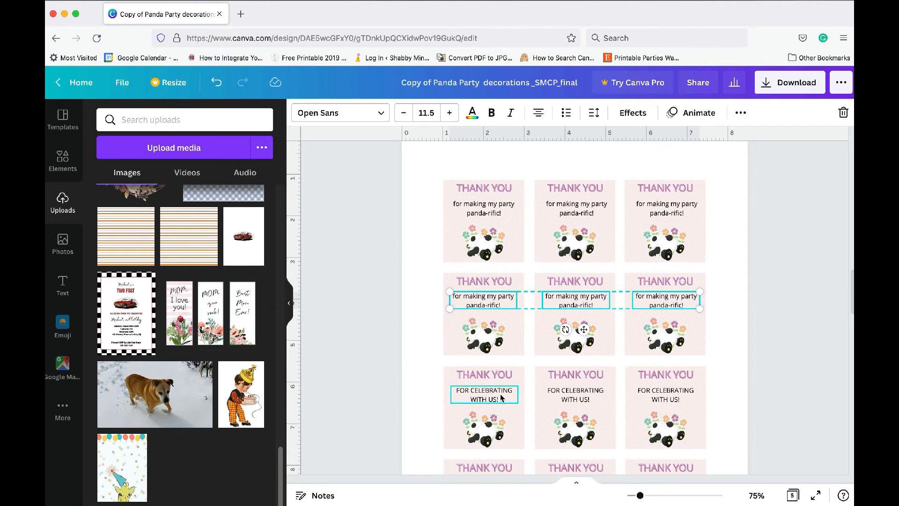
pyautogui.keyDown('shift'); pyautogui.click(587, 396); pyautogui.keyUp('shift')
pyautogui.keyDown('shift'); pyautogui.click(648, 397); pyautogui.keyUp('shift')
pyautogui.moveTo(650, 397)
pyautogui.mouseDown()
pyautogui.moveTo(650, 471)
pyautogui.moveTo(650, 414)
pyautogui.mouseUp()
pyautogui.keyDown('shift'); pyautogui.click(577, 418); pyautogui.keyUp('shift')
pyautogui.keyDown('shift'); pyautogui.click(666, 417); pyautogui.keyUp('shift')
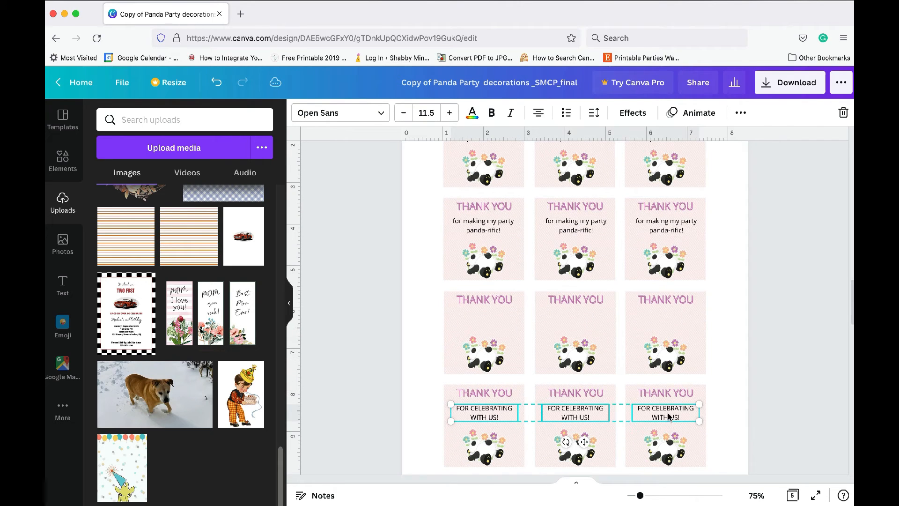
pyautogui.press('Escape')
# Copy the six "for making my party panda-rific!" messages of the first two rows onto the tags in the third and fourth rows
pyautogui.scroll(2, 743, 402)
pyautogui.click(463, 177)
pyautogui.click(420, 178)
pyautogui.moveTo(420, 178); pyautogui.dragTo(676, 188)
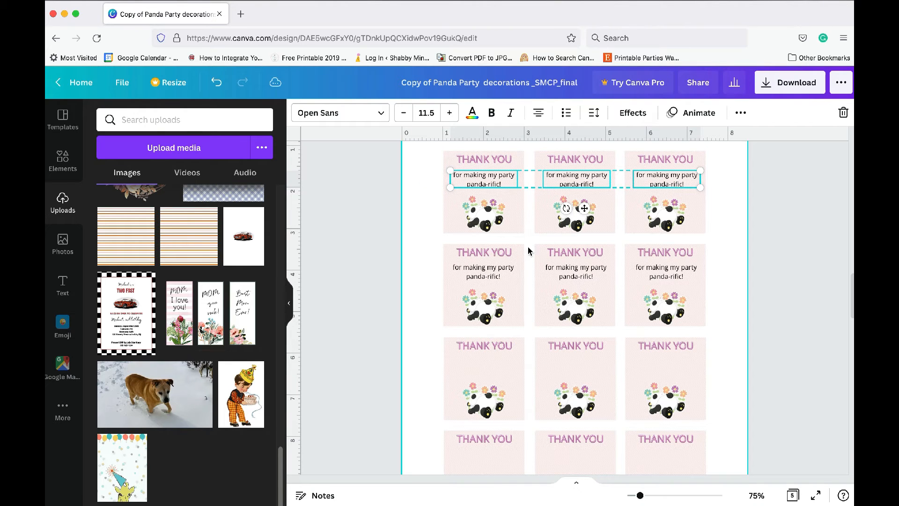
pyautogui.moveTo(418, 272); pyautogui.dragTo(683, 280)
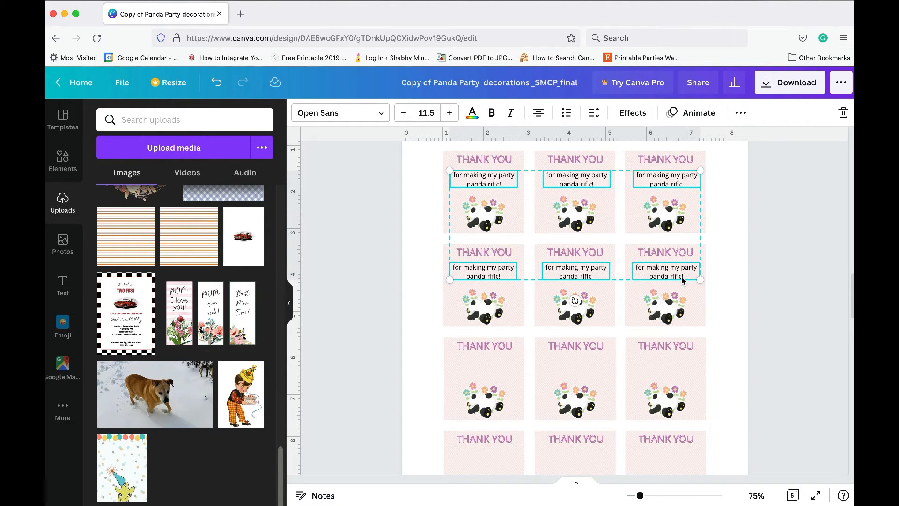
pyautogui.moveTo(676, 277); pyautogui.dragTo(662, 459)
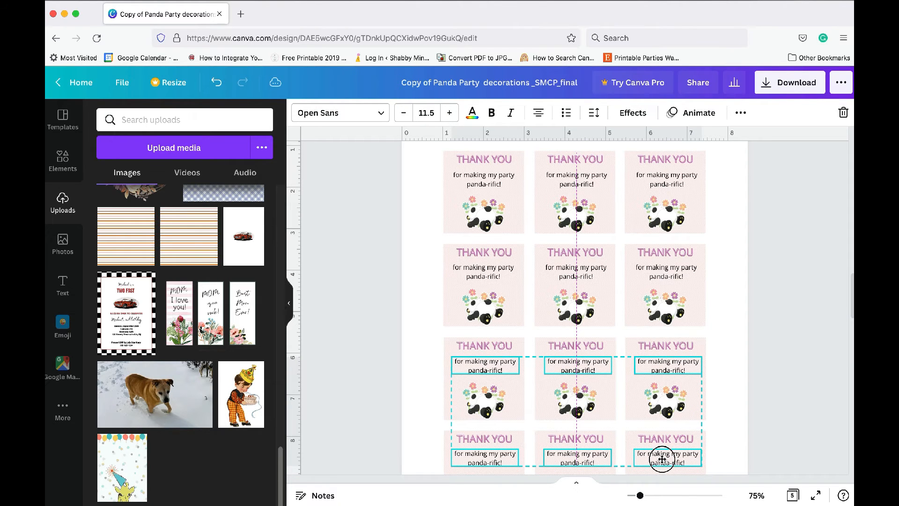
pyautogui.scroll(-1, 723, 437)
pyautogui.scroll(-3, 723, 437)
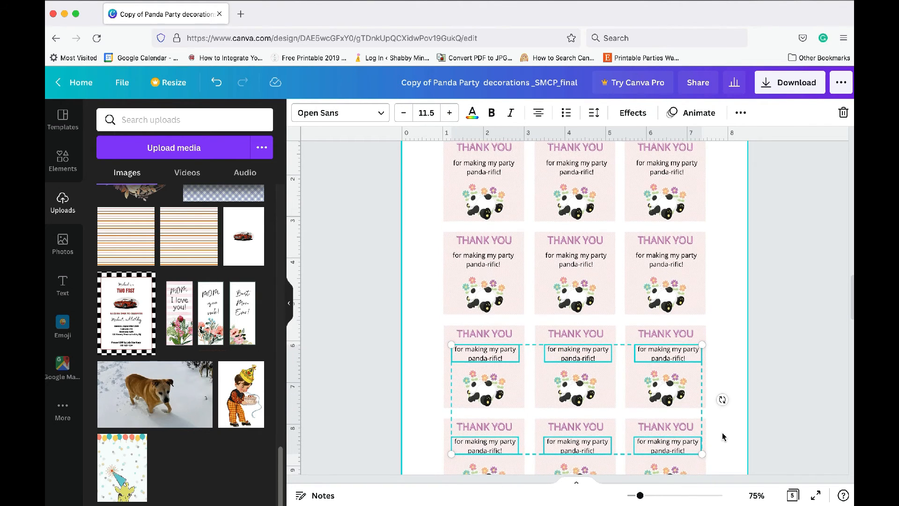
pyautogui.click(667, 425)
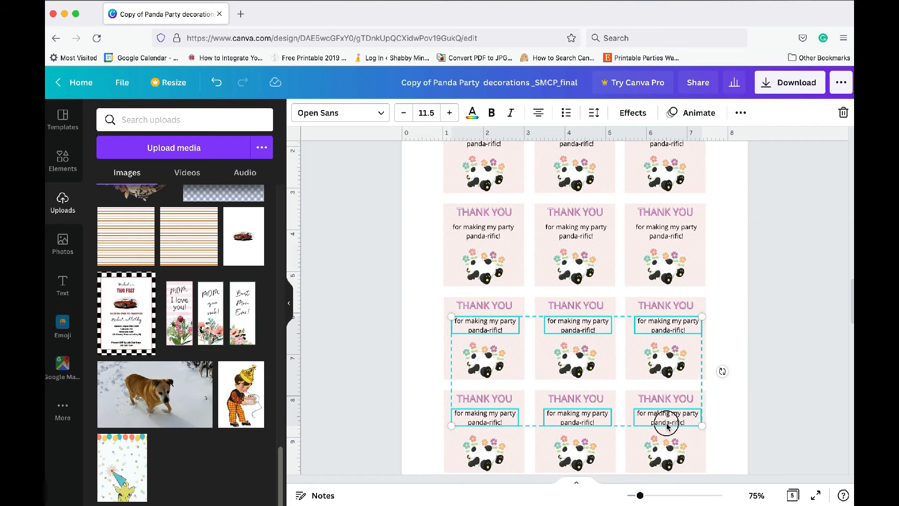
pyautogui.click(729, 409)
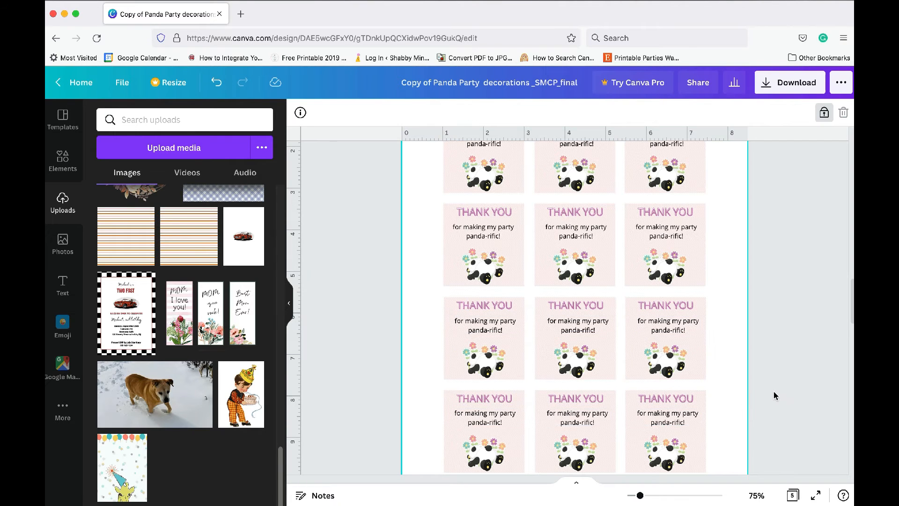
# Replace the text on the second row's first cupcake topper with "Thank you for coming to my party!" and shrink it to size 19.5
pyautogui.scroll(-5, 774, 395)
pyautogui.scroll(-10, 774, 395)
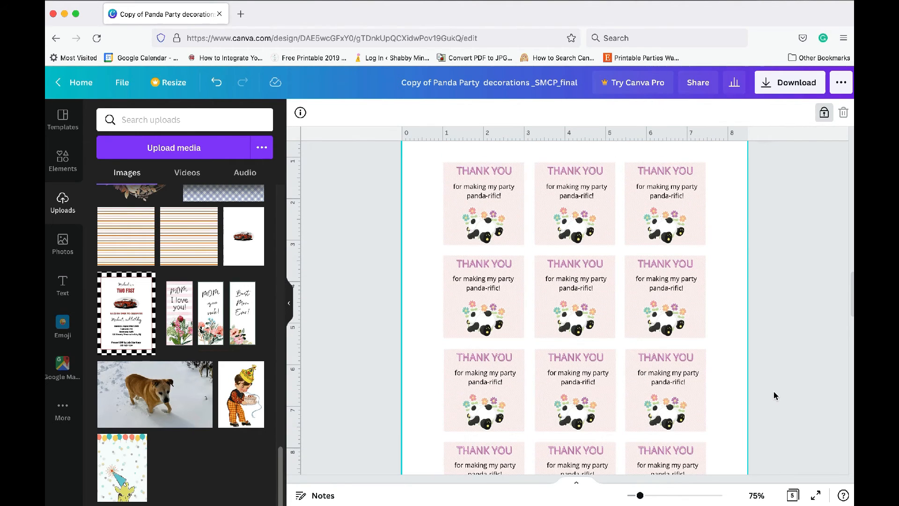
pyautogui.scroll(-8, 774, 396)
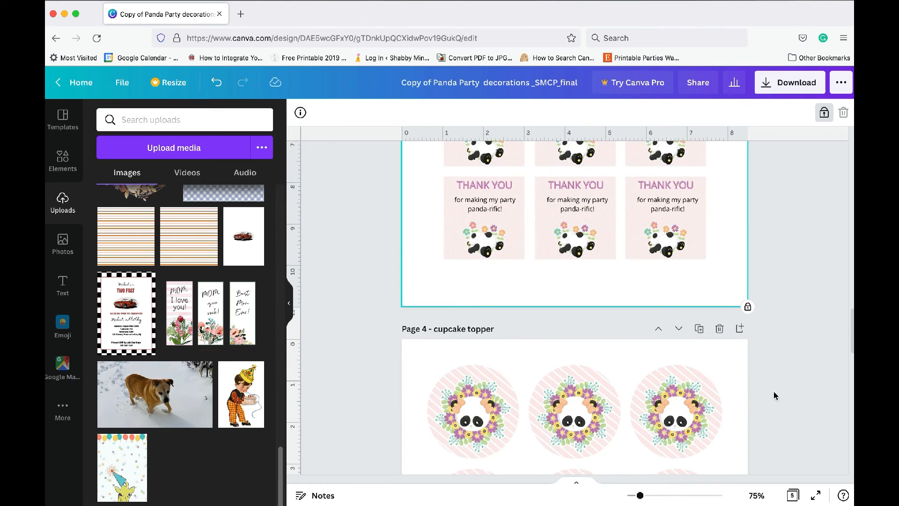
pyautogui.scroll(-2, 774, 396)
pyautogui.click(460, 353)
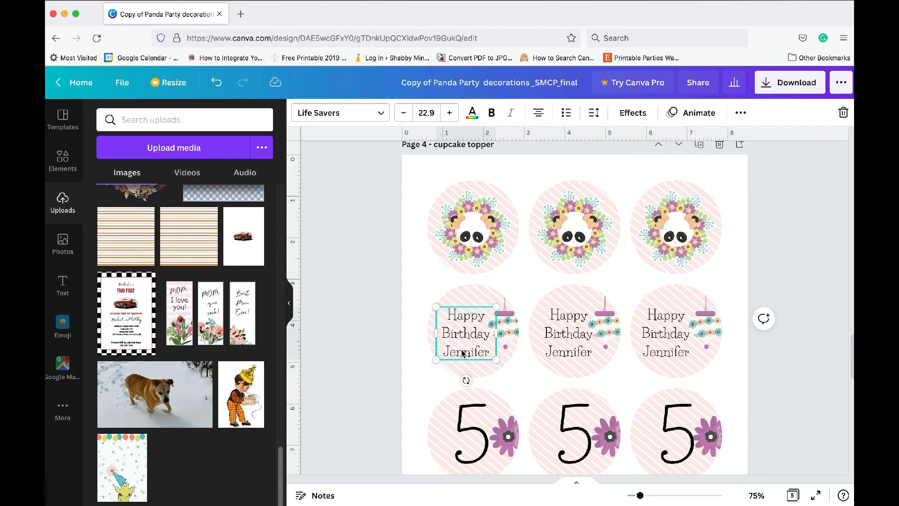
pyautogui.doubleClick(460, 354)
pyautogui.moveTo(445, 315); pyautogui.dragTo(490, 351)
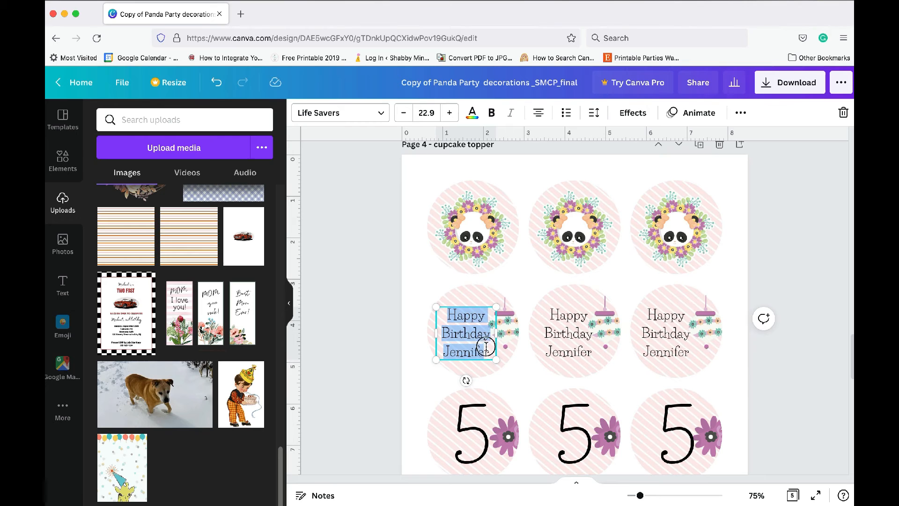
pyautogui.write('Thank you')
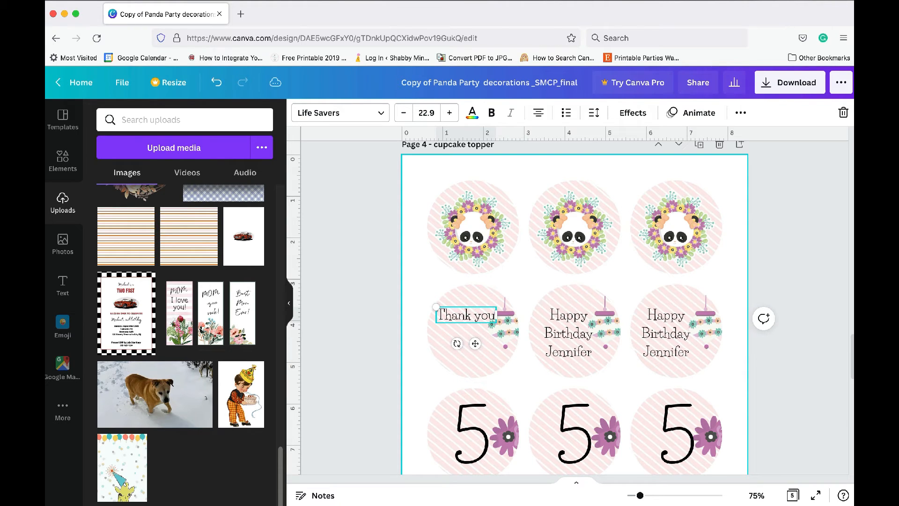
pyautogui.press('Return')
pyautogui.write('for coming to')
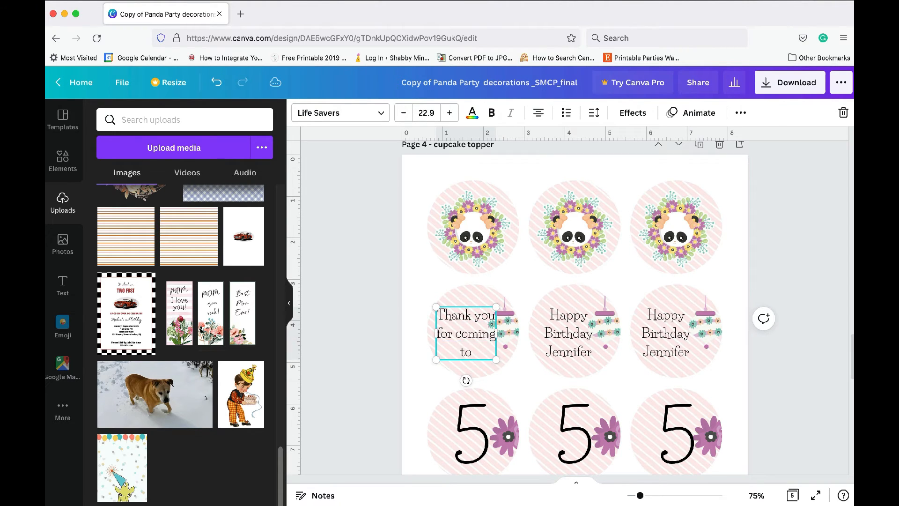
pyautogui.write(' my party!')
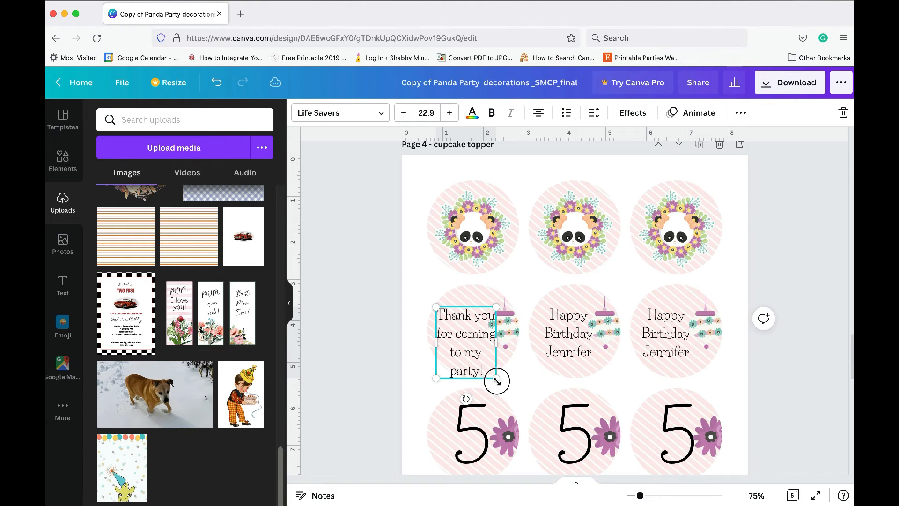
pyautogui.moveTo(497, 379); pyautogui.dragTo(487, 368)
# Delete the birthday greetings from the second and third cupcake toppers in the second row
pyautogui.click(572, 341)
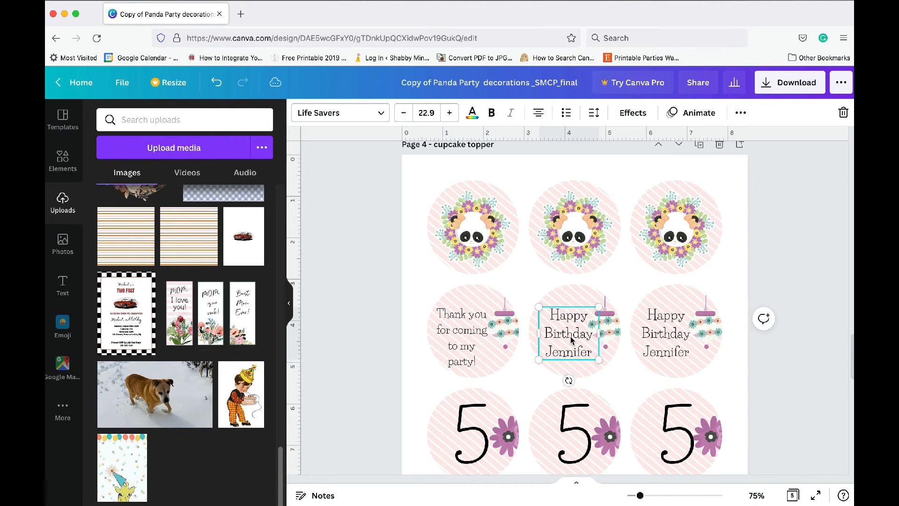
pyautogui.press('Delete')
pyautogui.click(665, 334)
pyautogui.press('Delete')
# Center-align the thank-you message and copy it onto the second and third toppers of the same row
pyautogui.click(473, 346)
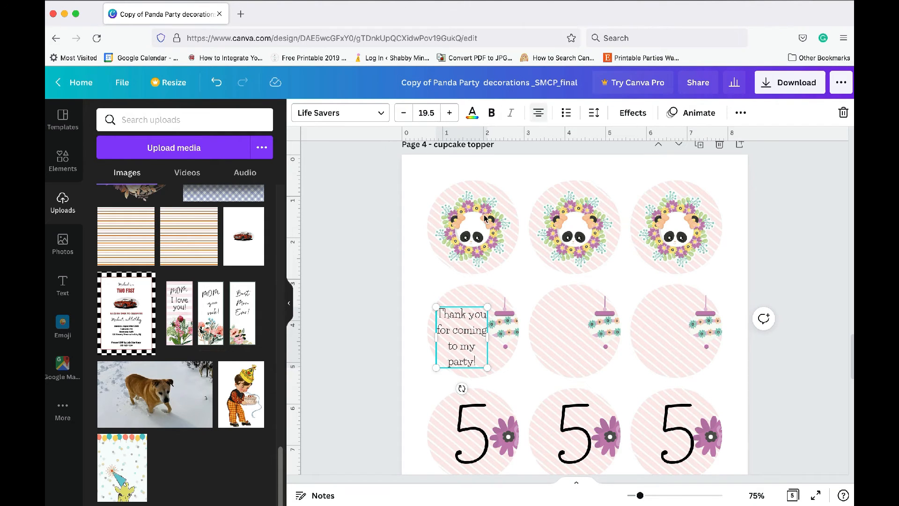
pyautogui.click(538, 113)
pyautogui.click(538, 112)
pyautogui.click(540, 112)
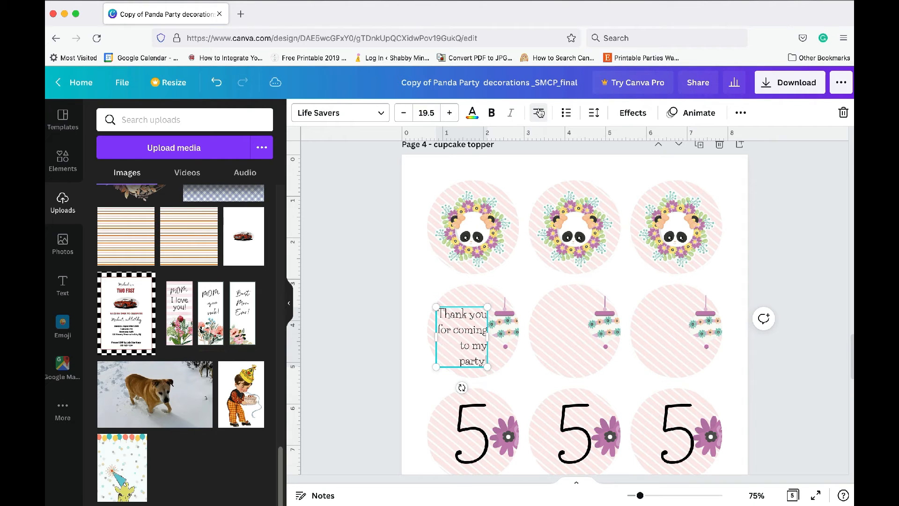
pyautogui.click(539, 113)
pyautogui.moveTo(452, 337); pyautogui.dragTo(662, 326)
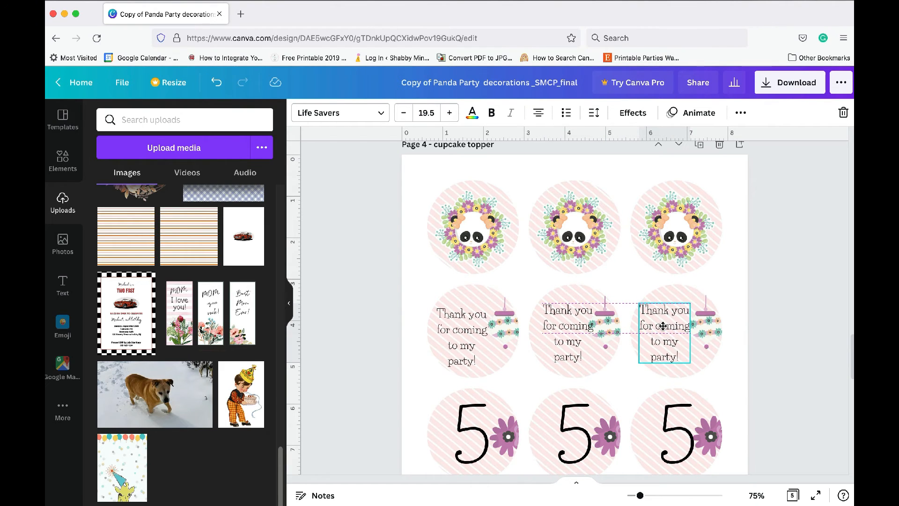
pyautogui.click(767, 365)
# Replace the number 5 with 7 on all three cupcake toppers in the third row
pyautogui.scroll(-2, 774, 375)
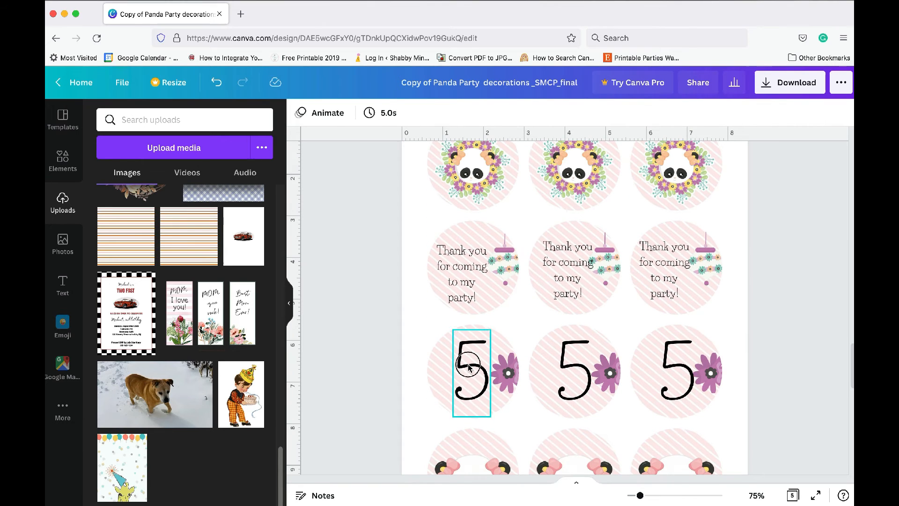
pyautogui.click(471, 372)
pyautogui.keyDown('shift'); pyautogui.click(574, 382); pyautogui.keyUp('shift')
pyautogui.keyDown('shift'); pyautogui.click(673, 382); pyautogui.keyUp('shift')
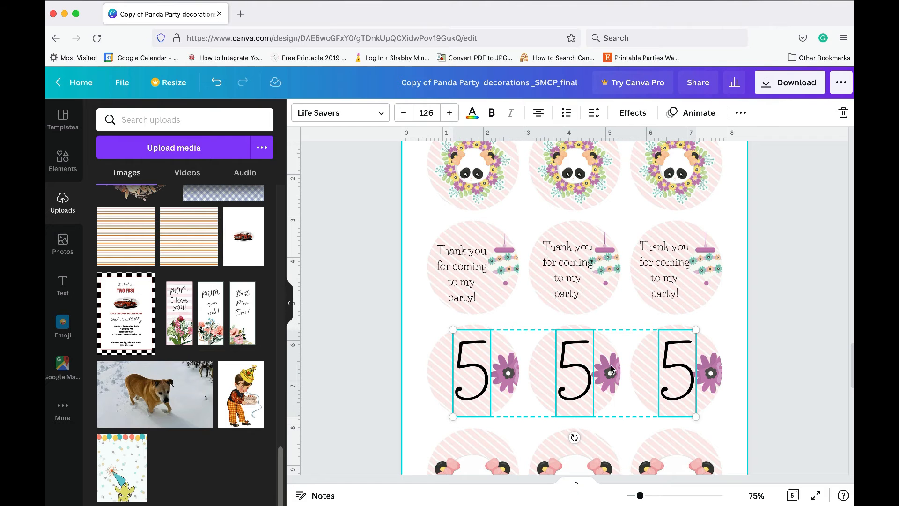
pyautogui.click(435, 382)
pyautogui.click(471, 376)
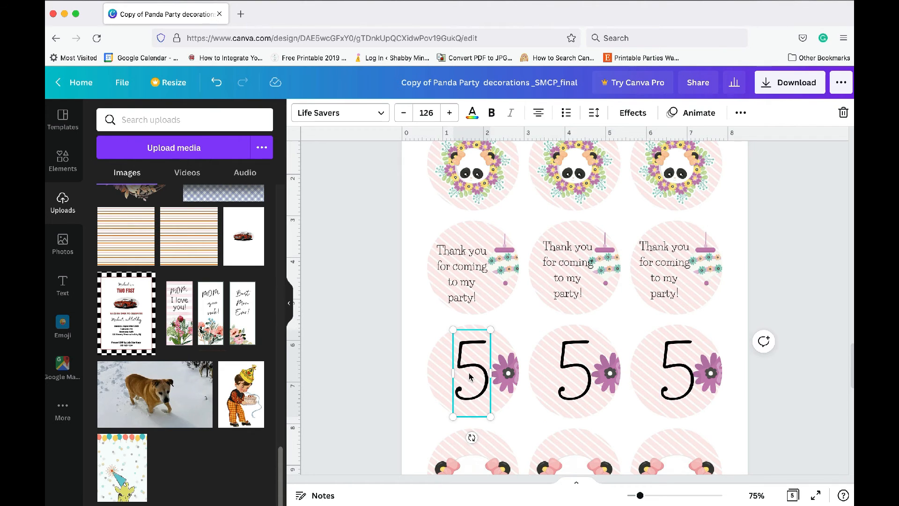
pyautogui.press('Delete')
pyautogui.click(568, 374)
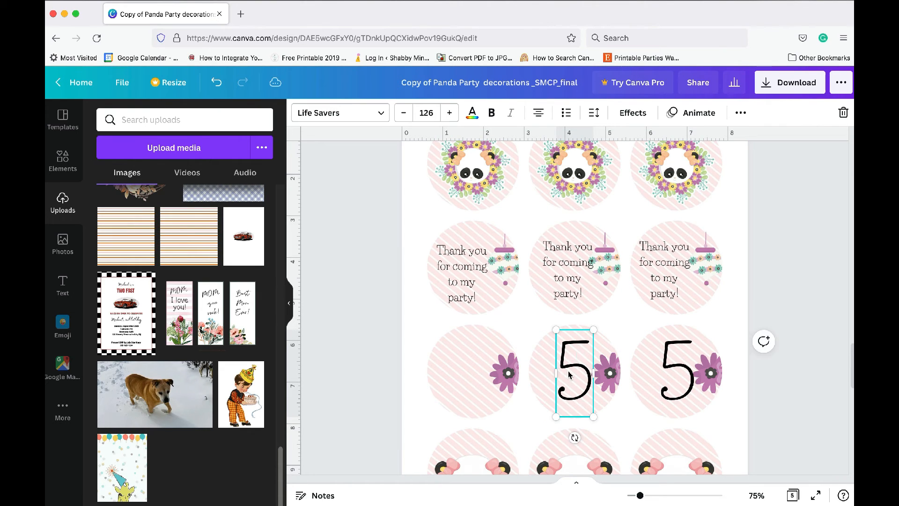
pyautogui.doubleClick(568, 372)
# Add a body text reading "Happy Birthday" above the middle panda topper of the fourth row
pyautogui.scroll(-10, 568, 371)
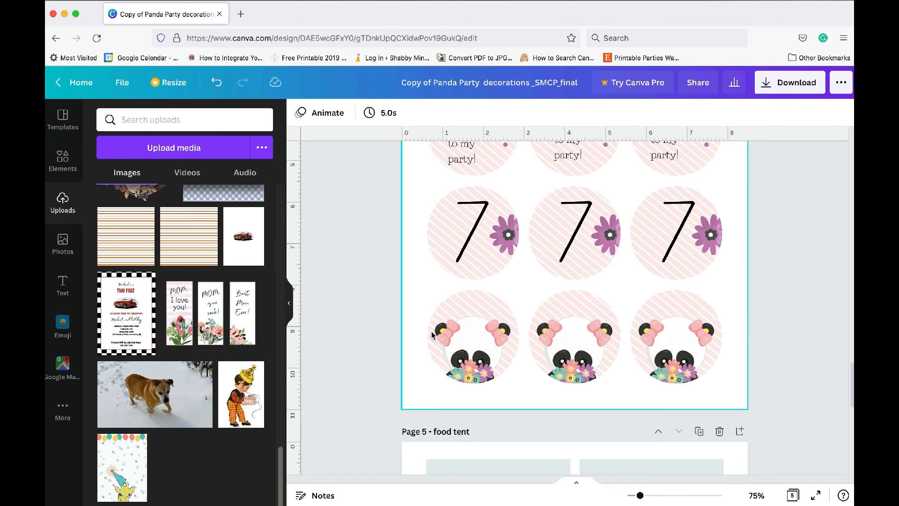
pyautogui.click(62, 284)
pyautogui.click(171, 241)
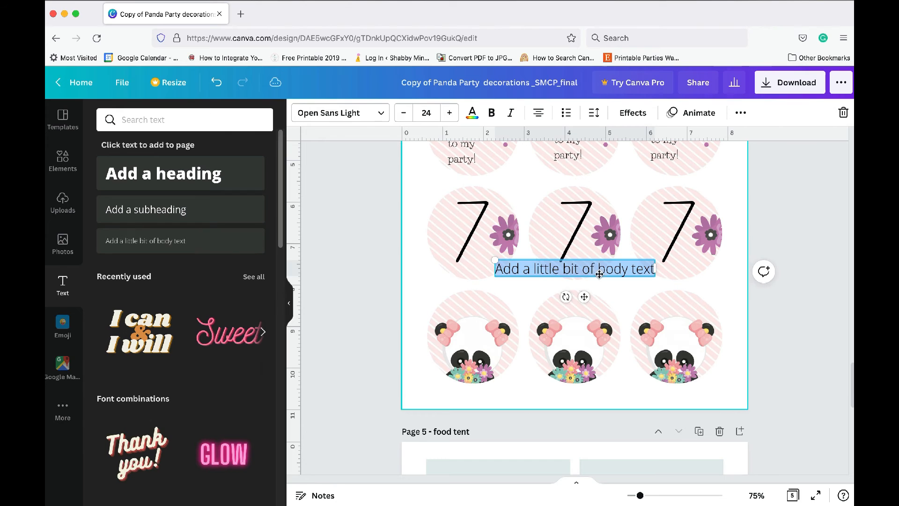
pyautogui.moveTo(585, 296); pyautogui.dragTo(572, 315)
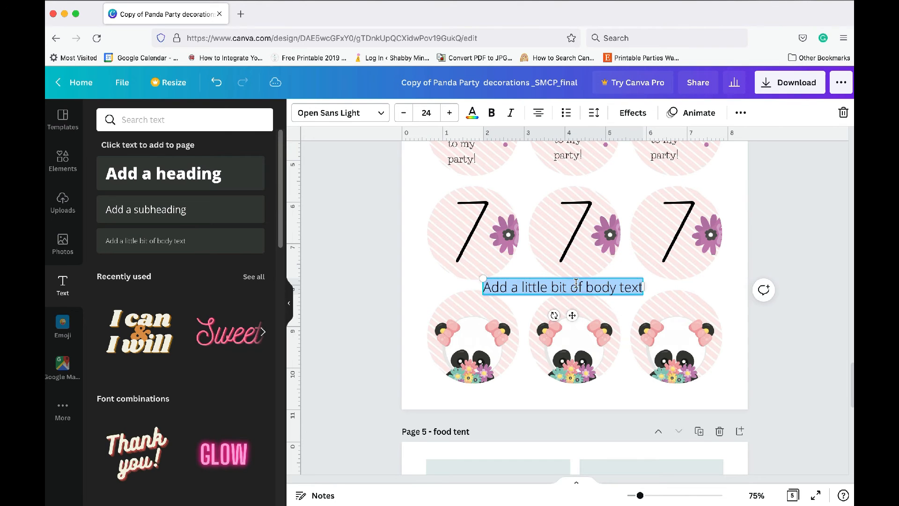
pyautogui.write('Hap')
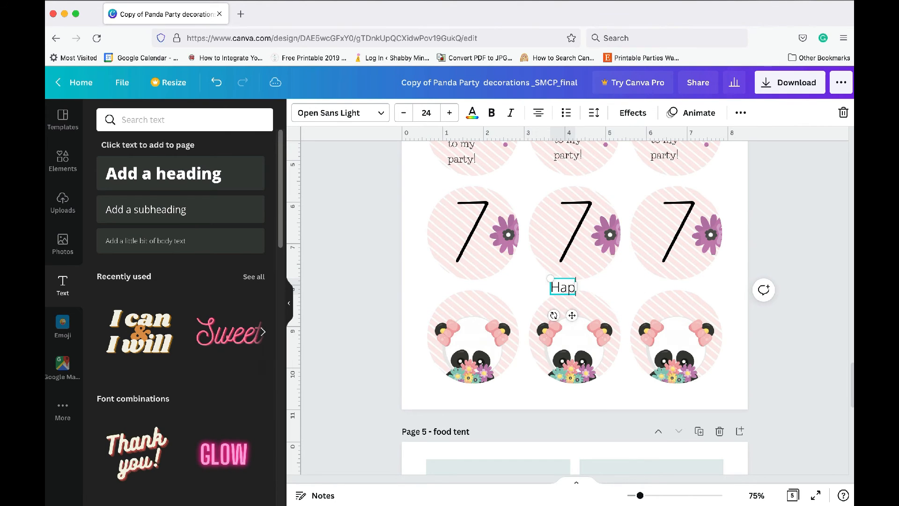
pyautogui.write('py Birthday')
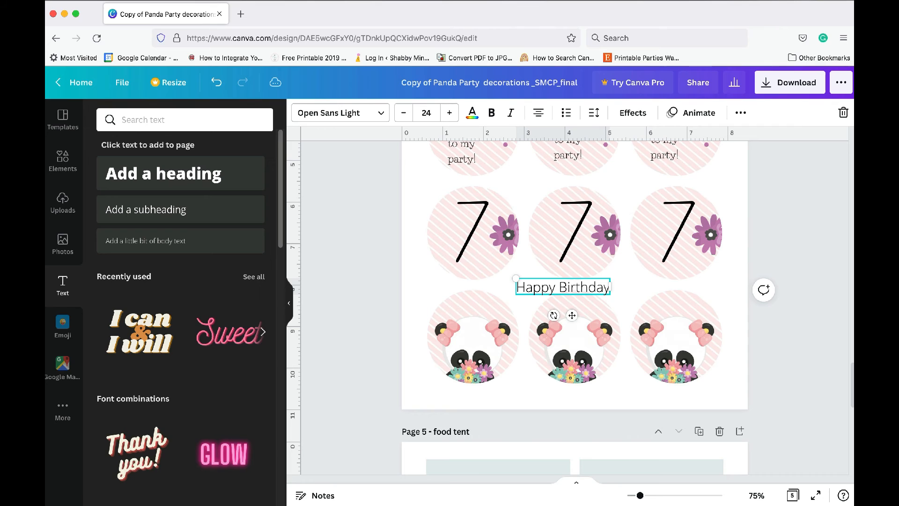
# Reduce the "Happy Birthday" text to size 17 and move it above the panda on the fourth row's first topper
pyautogui.click(403, 113)
pyautogui.click(403, 113)
pyautogui.click(403, 112)
pyautogui.click(403, 112)
pyautogui.click(403, 112)
pyautogui.click(404, 112)
pyautogui.click(403, 112)
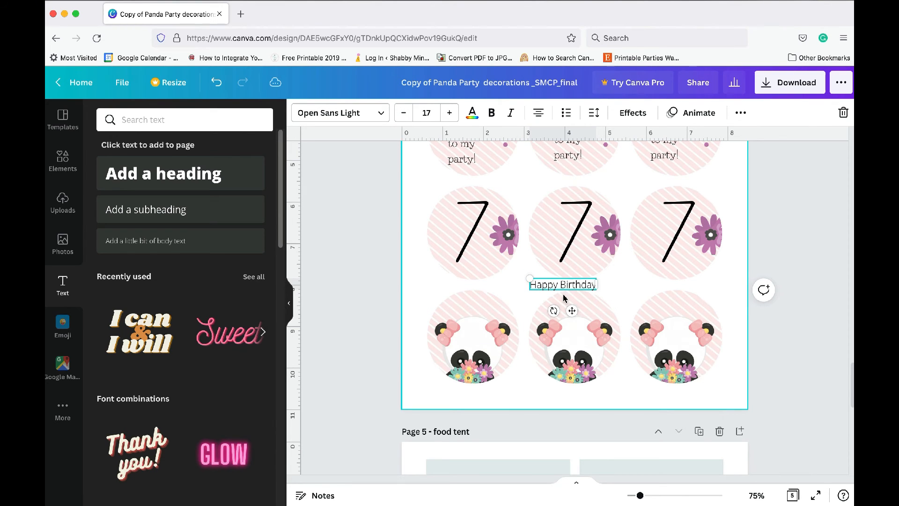
pyautogui.moveTo(572, 311); pyautogui.dragTo(478, 335)
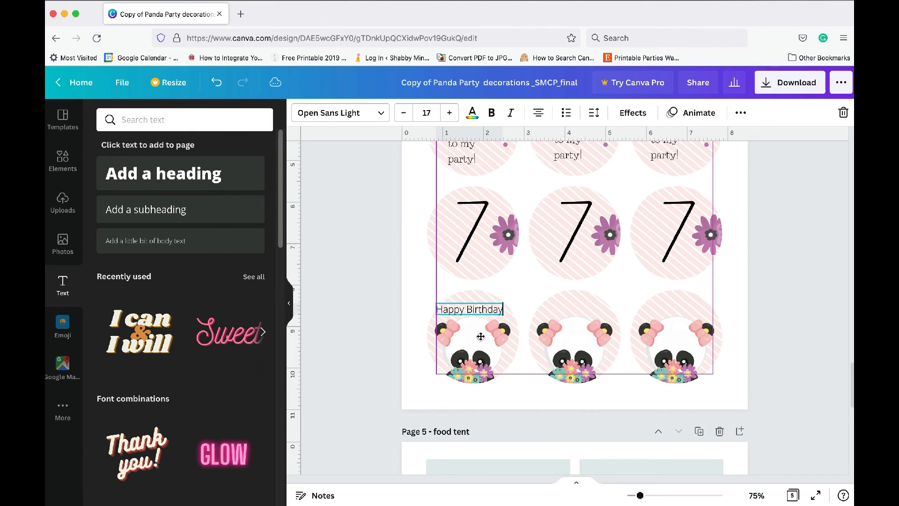
# Apply the Curve effect at 53 to the "Happy Birthday" text and fit it along the topper's upper rim
pyautogui.click(633, 113)
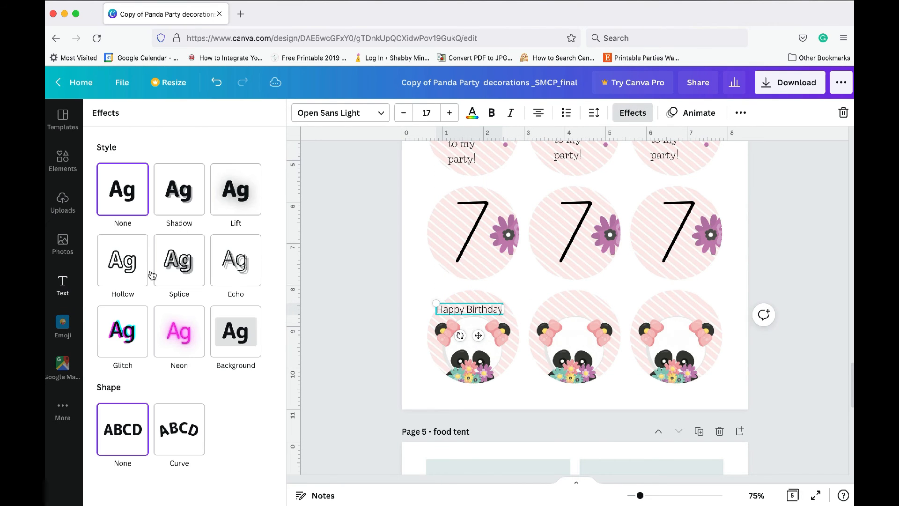
pyautogui.click(191, 424)
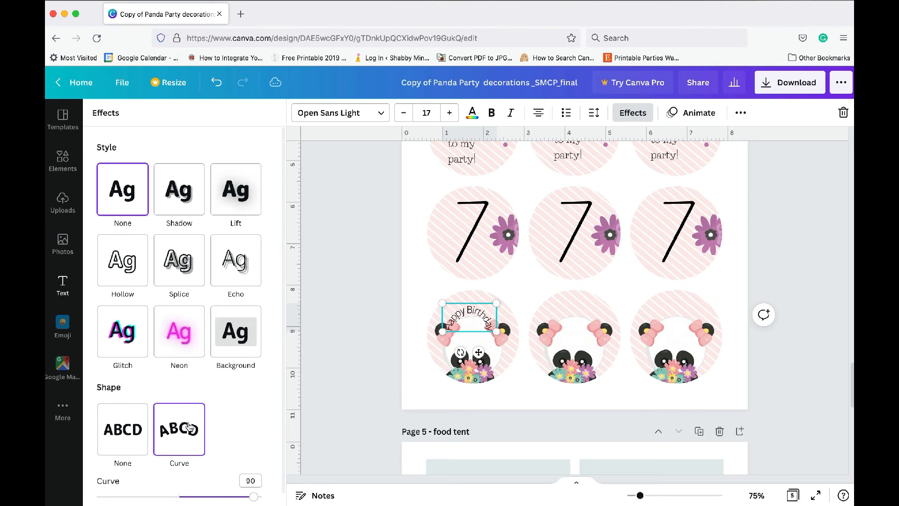
pyautogui.scroll(-1, 239, 425)
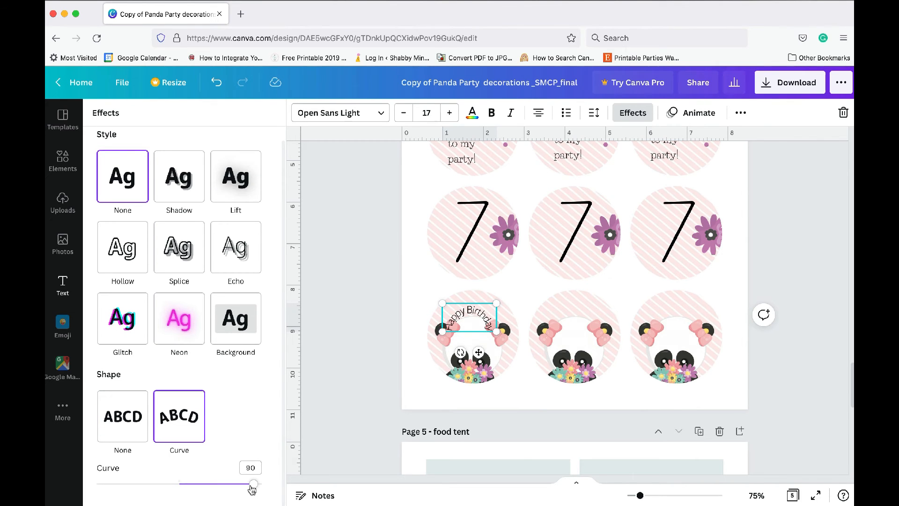
pyautogui.moveTo(253, 487); pyautogui.dragTo(223, 487)
pyautogui.moveTo(478, 315); pyautogui.dragTo(480, 307)
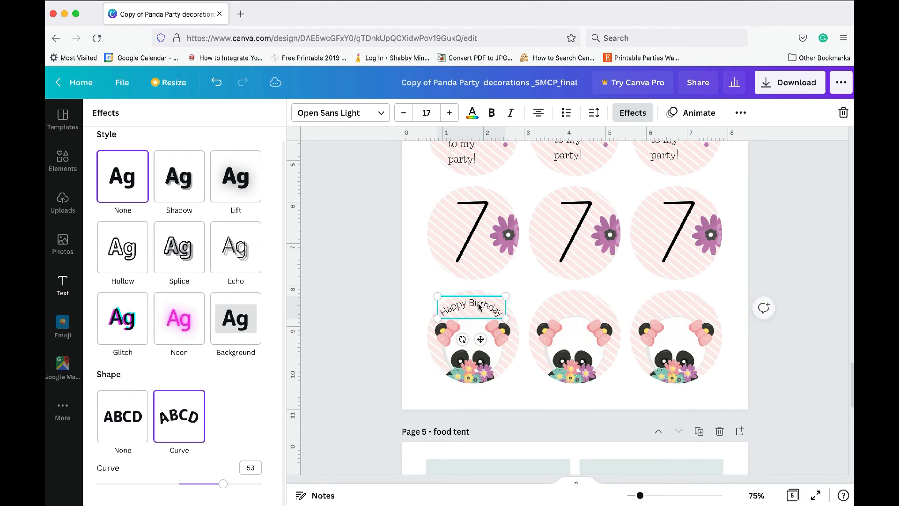
# Copy the curved "Happy Birthday" text onto the second and third panda toppers of the fourth row
pyautogui.click(536, 392)
pyautogui.click(488, 307)
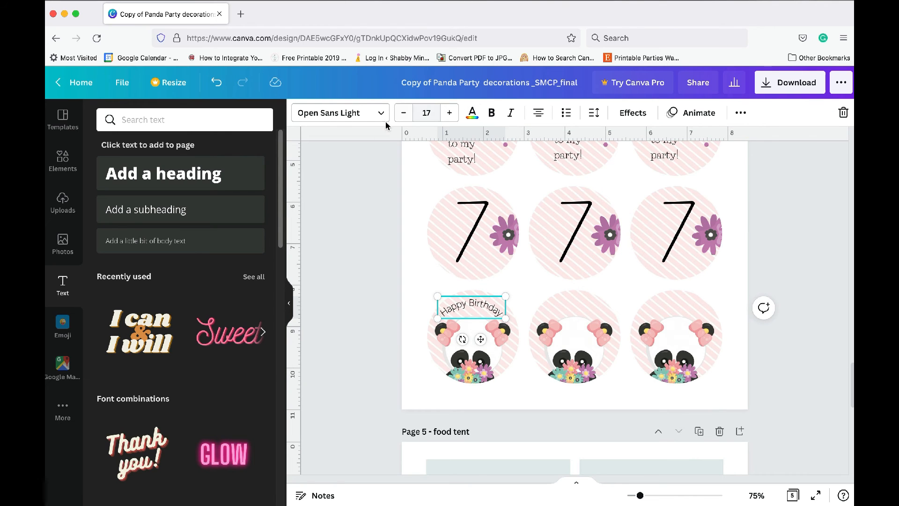
pyautogui.moveTo(471, 302); pyautogui.dragTo(671, 300)
pyautogui.click(799, 263)
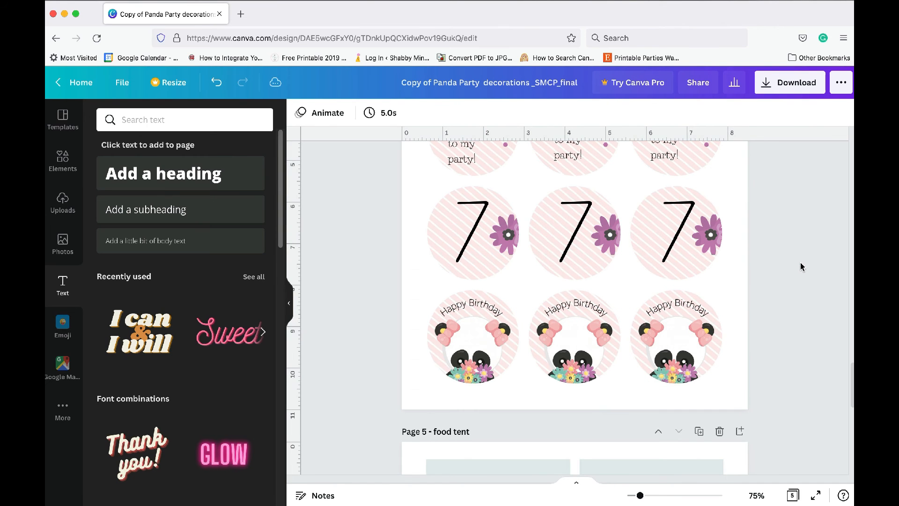
# Change the "Panda Punch" label on the page 5 food tent to "Panda Pop"
pyautogui.scroll(-4, 801, 271)
pyautogui.scroll(-3, 801, 271)
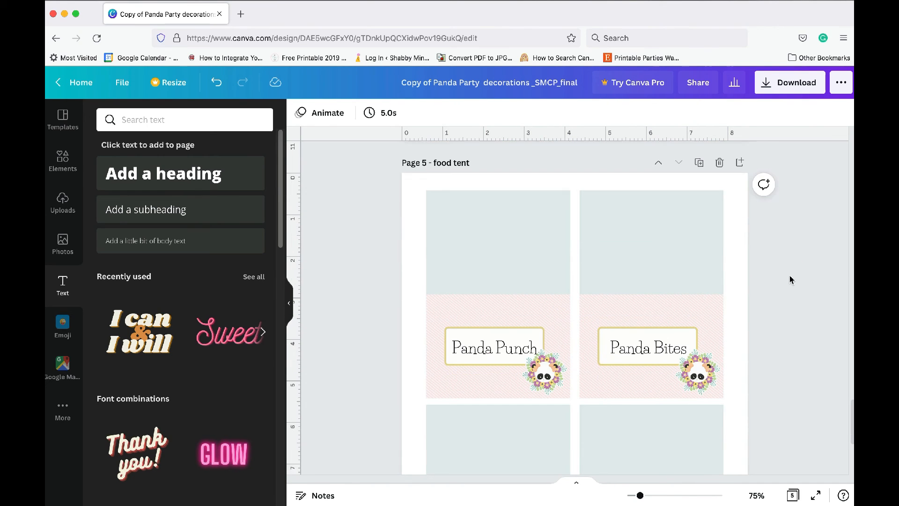
pyautogui.click(489, 351)
pyautogui.click(487, 349)
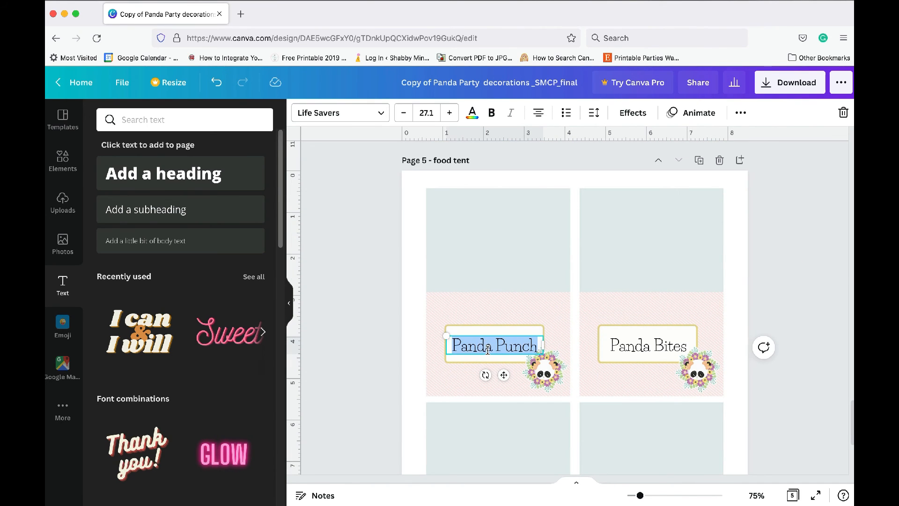
pyautogui.tripleClick(491, 349)
pyautogui.write('se')
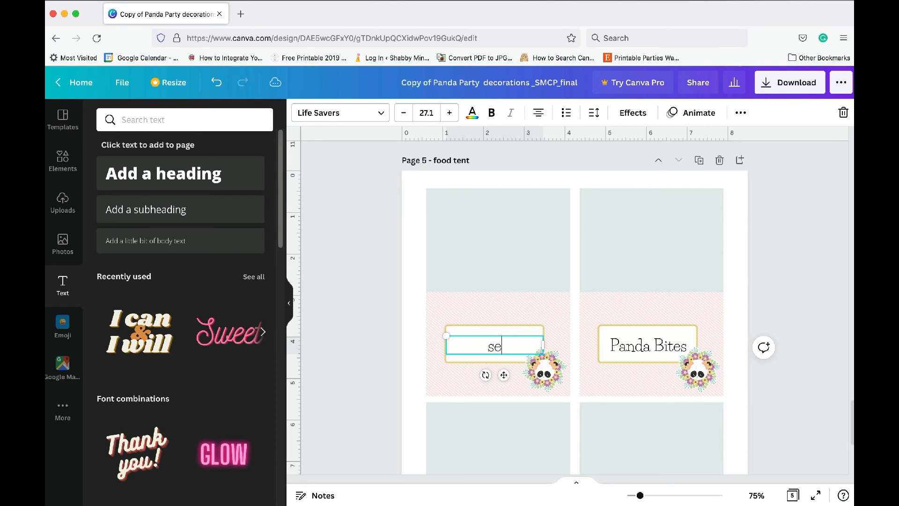
pyautogui.write('anda Pop')
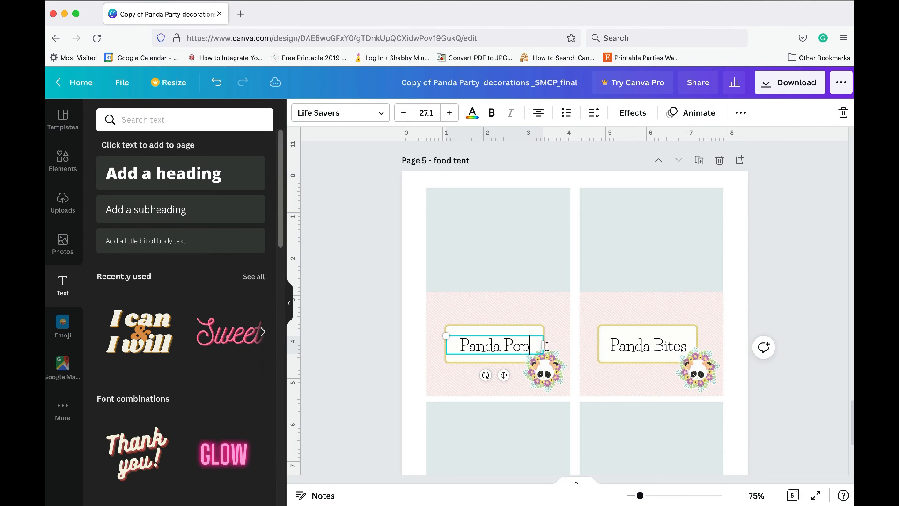
# Change the "Panda Bites" food tent label to "Pasta"
pyautogui.doubleClick(635, 349)
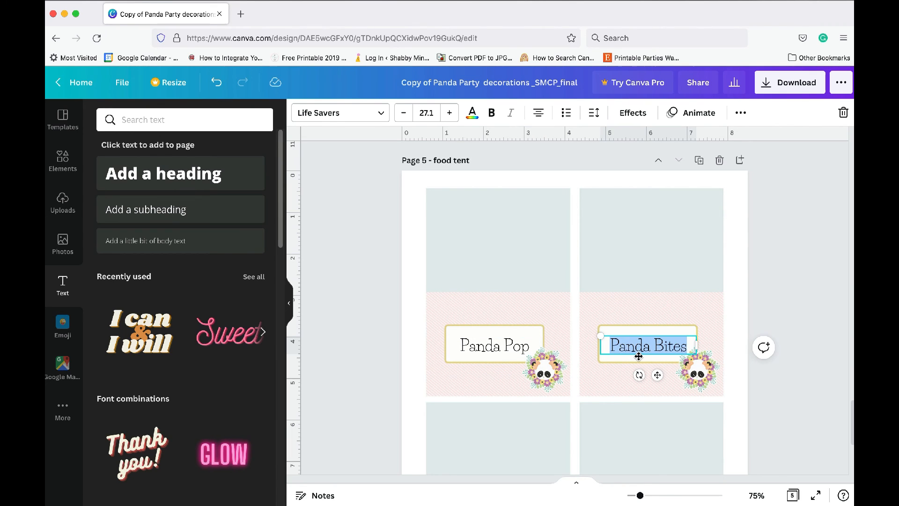
pyautogui.write('Pasta')
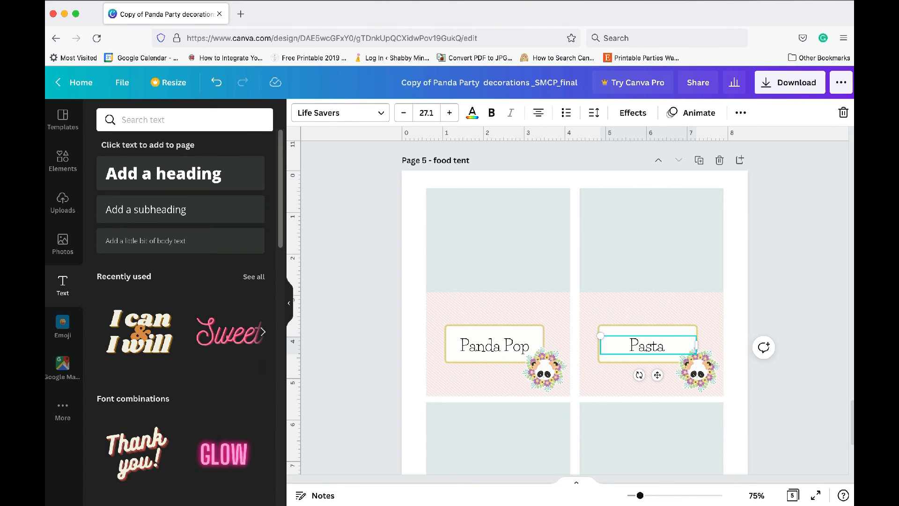
pyautogui.click(797, 291)
pyautogui.scroll(-5, 792, 294)
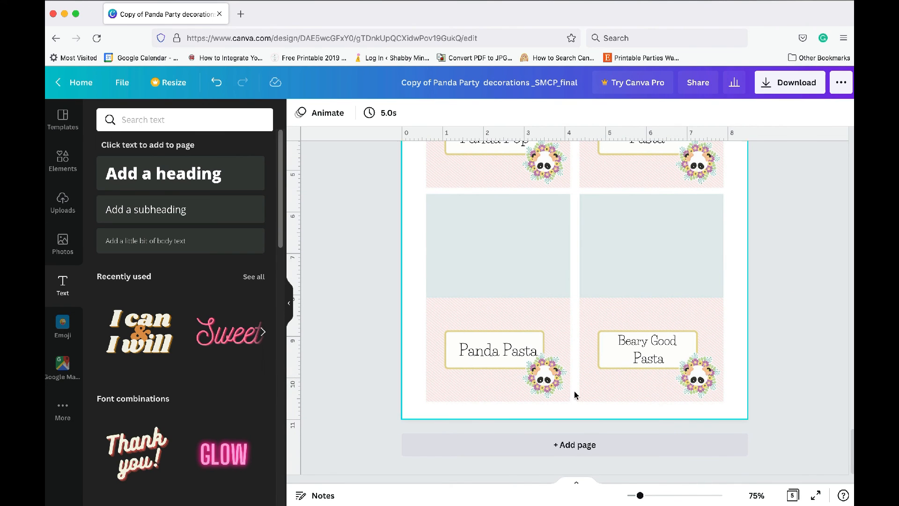
# Review all five pages of the design, from the party sign through the gift tags and cupcake toppers to the food tents
pyautogui.scroll(20, 749, 360)
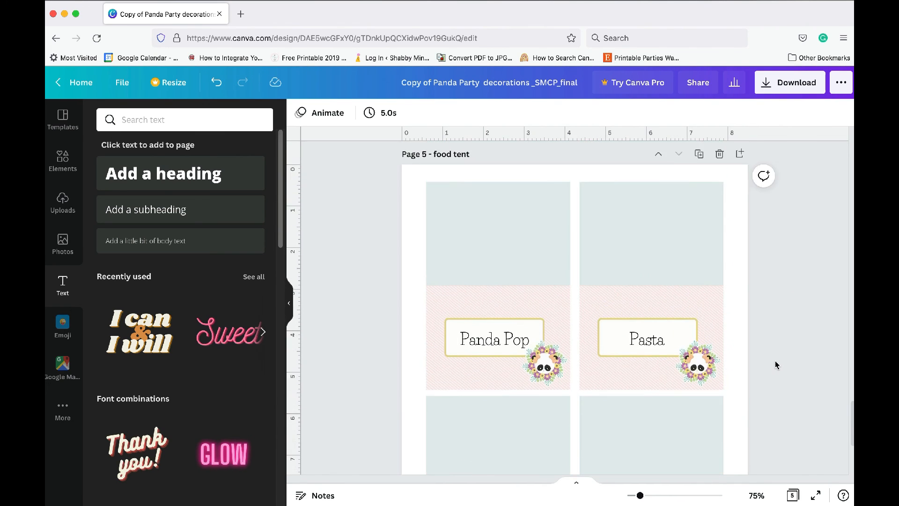
pyautogui.scroll(20, 776, 365)
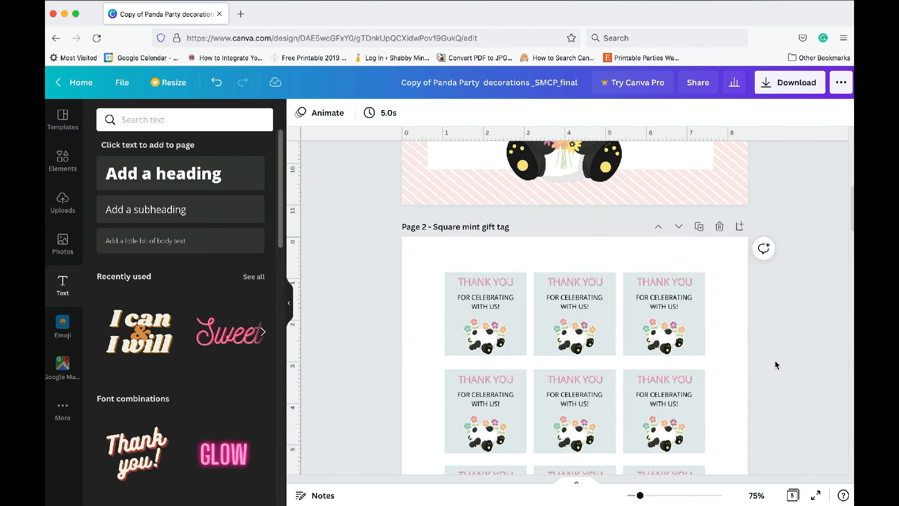
pyautogui.scroll(-3, 776, 365)
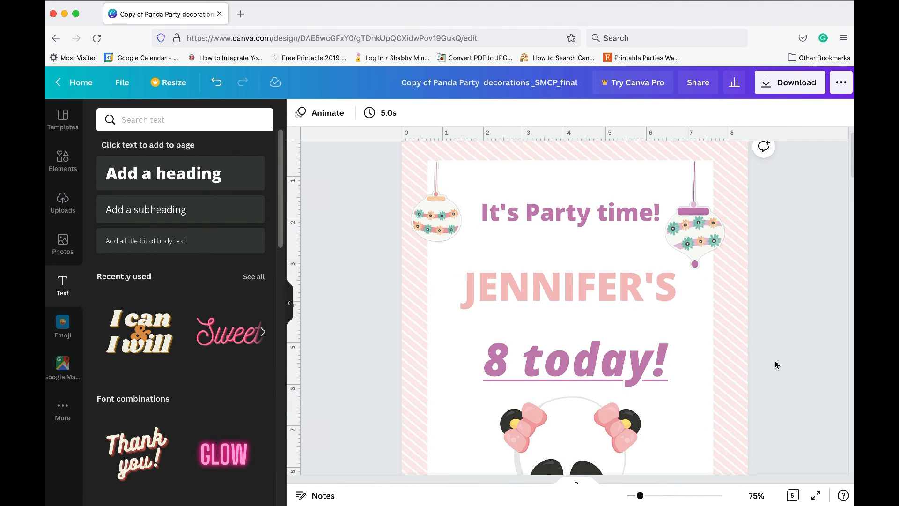
pyautogui.scroll(-15, 776, 364)
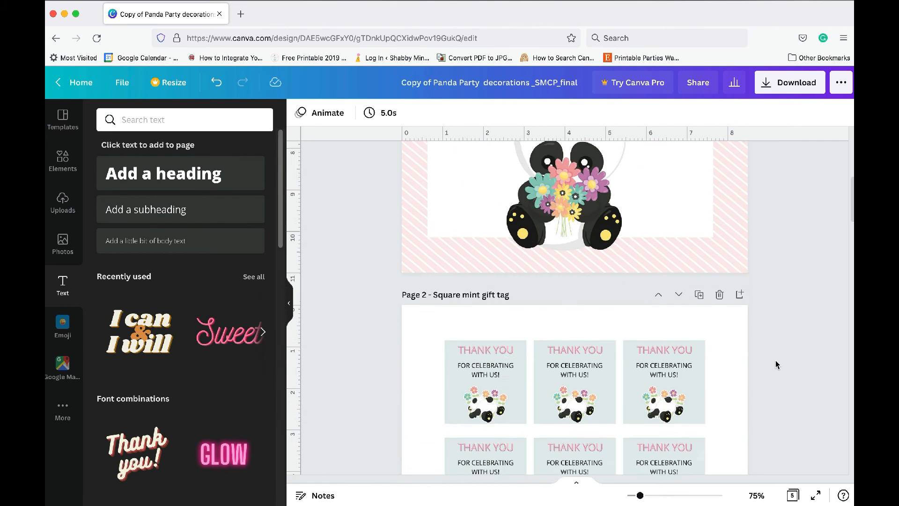
pyautogui.scroll(-15, 776, 365)
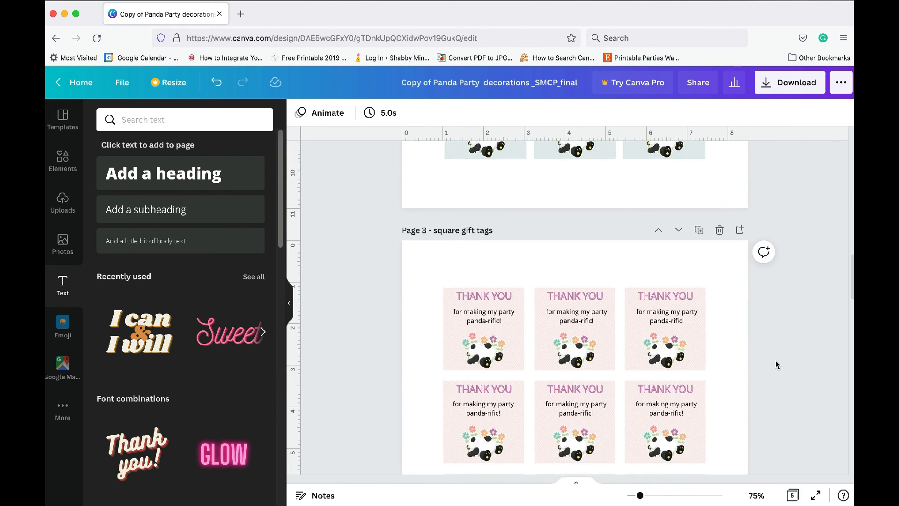
pyautogui.scroll(-15, 776, 364)
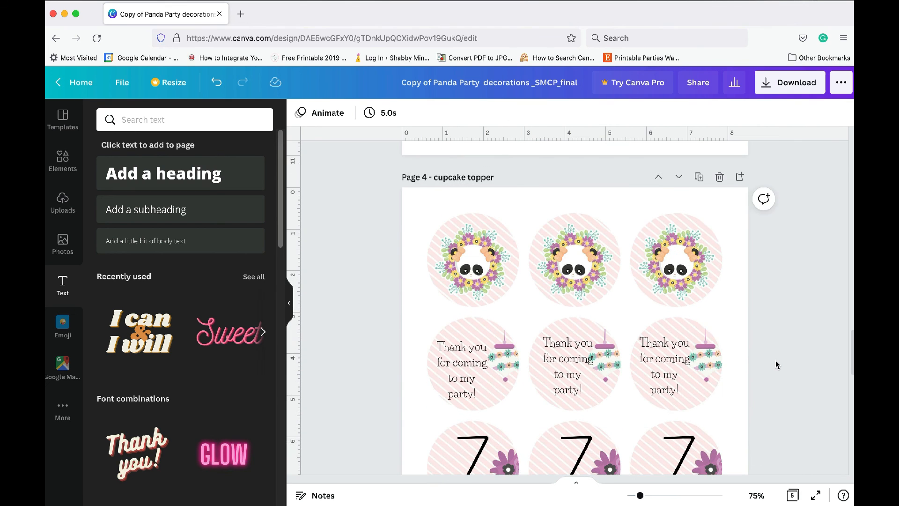
pyautogui.scroll(-15, 776, 365)
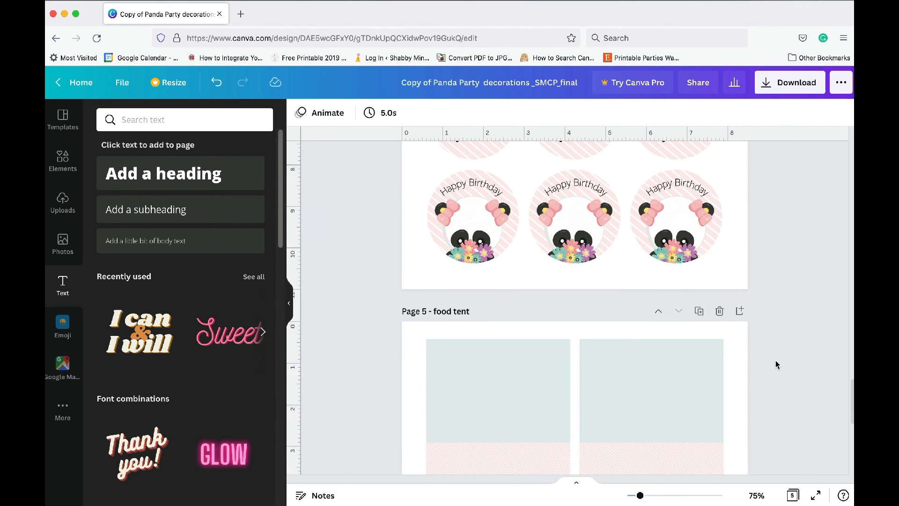
pyautogui.scroll(-10, 776, 365)
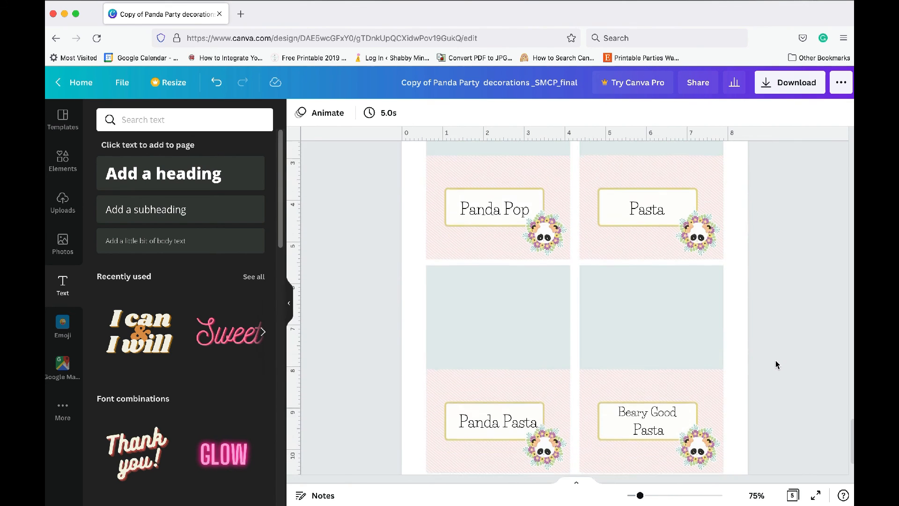
pyautogui.scroll(3, 776, 364)
pyautogui.scroll(-3, 776, 365)
pyautogui.scroll(2, 777, 365)
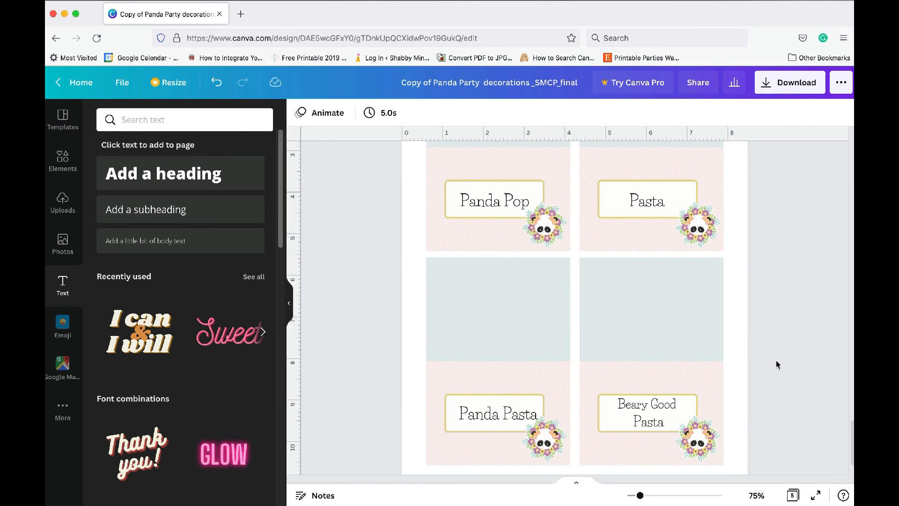
pyautogui.scroll(15, 777, 365)
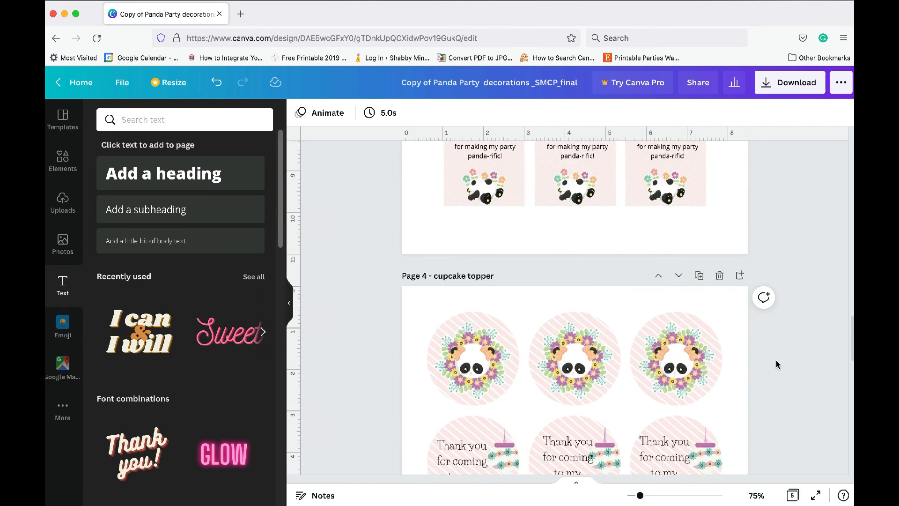
pyautogui.scroll(4, 777, 365)
pyautogui.scroll(-2, 777, 365)
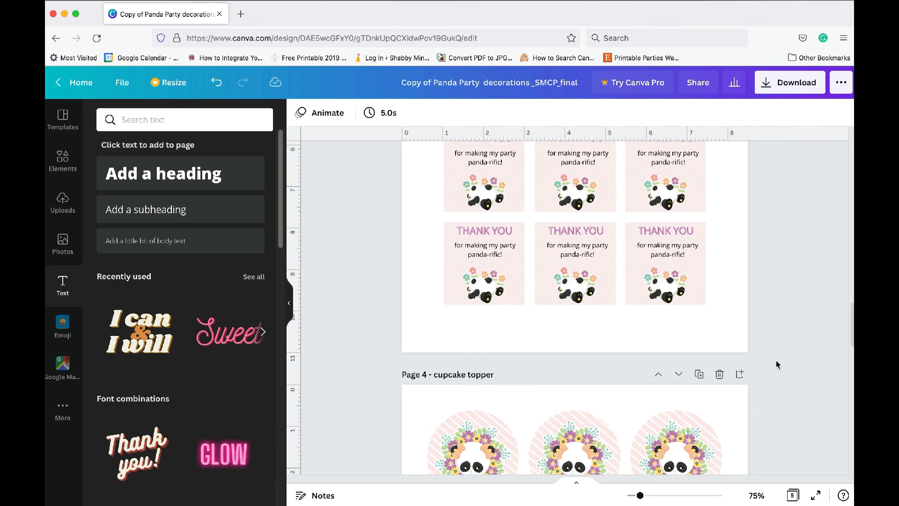
pyautogui.scroll(20, 776, 364)
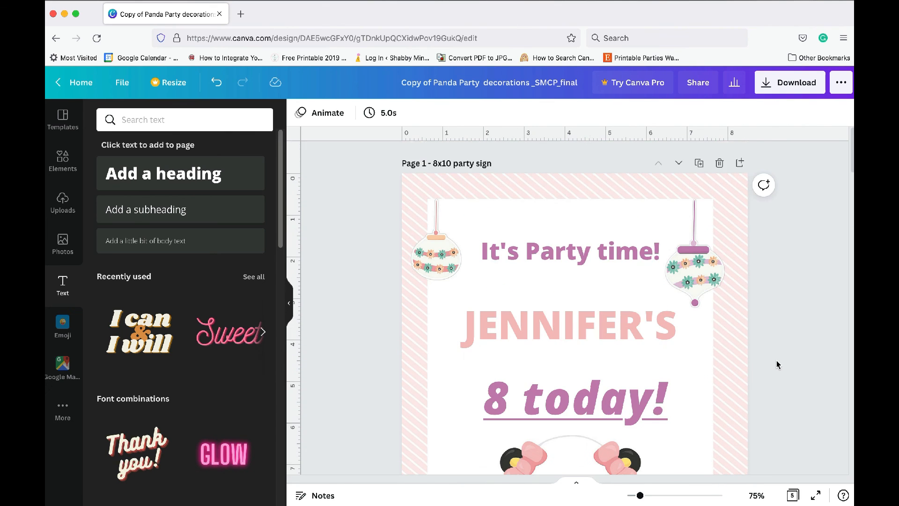
pyautogui.scroll(-10, 776, 361)
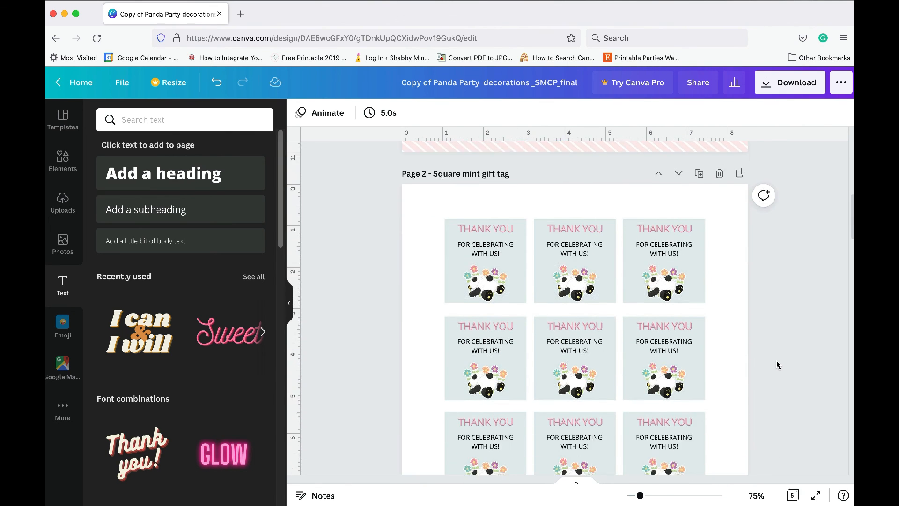
pyautogui.scroll(10, 776, 365)
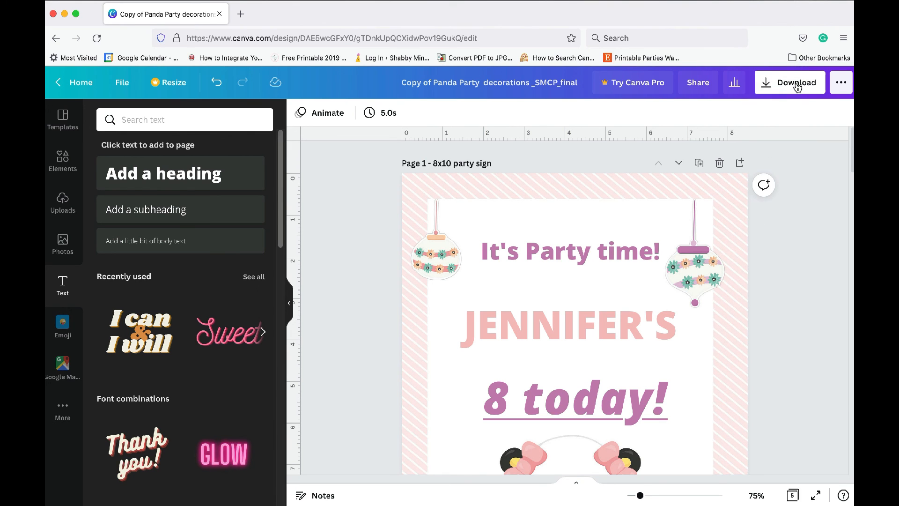
# Open the download settings and set the file type to PDF Print
pyautogui.click(797, 87)
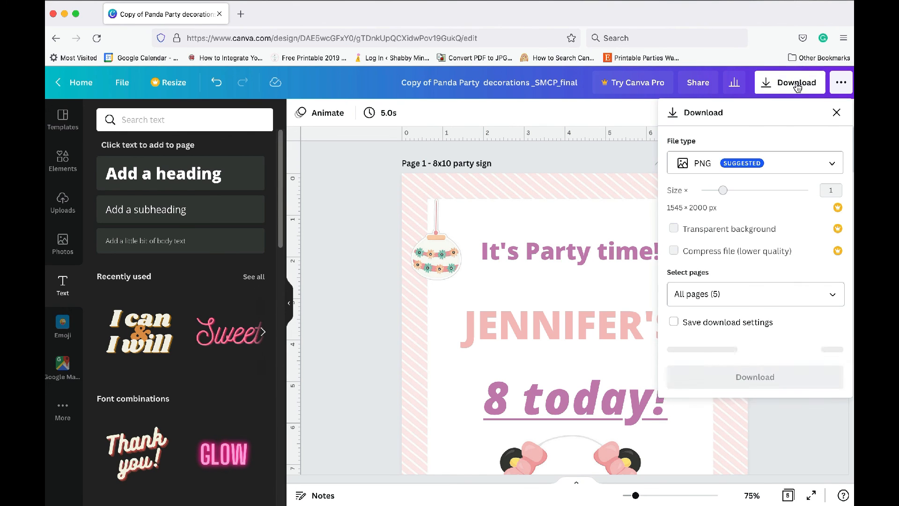
pyautogui.click(789, 170)
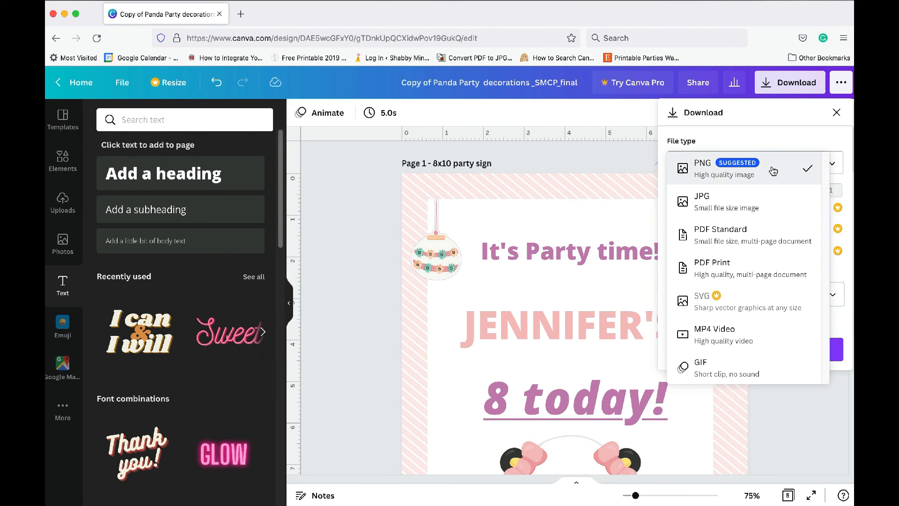
pyautogui.click(747, 272)
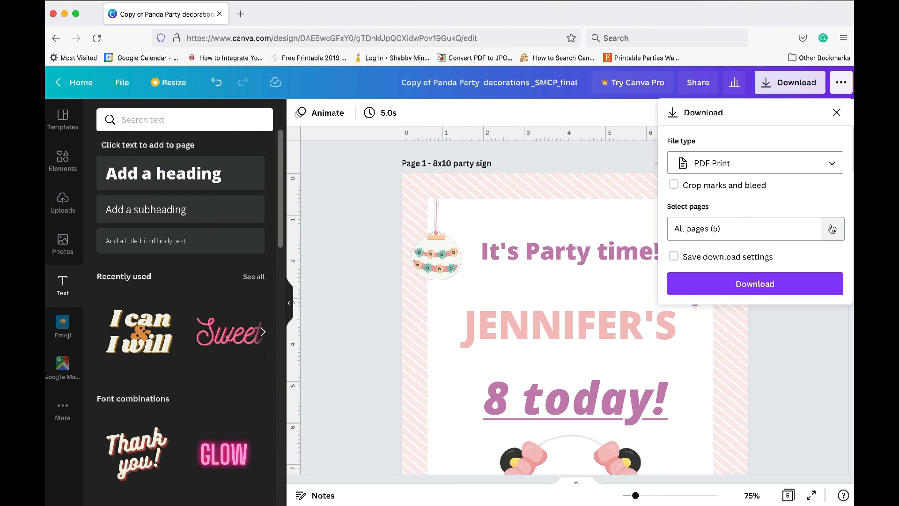
# Try excluding individual pages from the download and set the selection back to all pages
pyautogui.click(735, 225)
pyautogui.click(822, 262)
pyautogui.scroll(-3, 779, 293)
pyautogui.scroll(3, 787, 281)
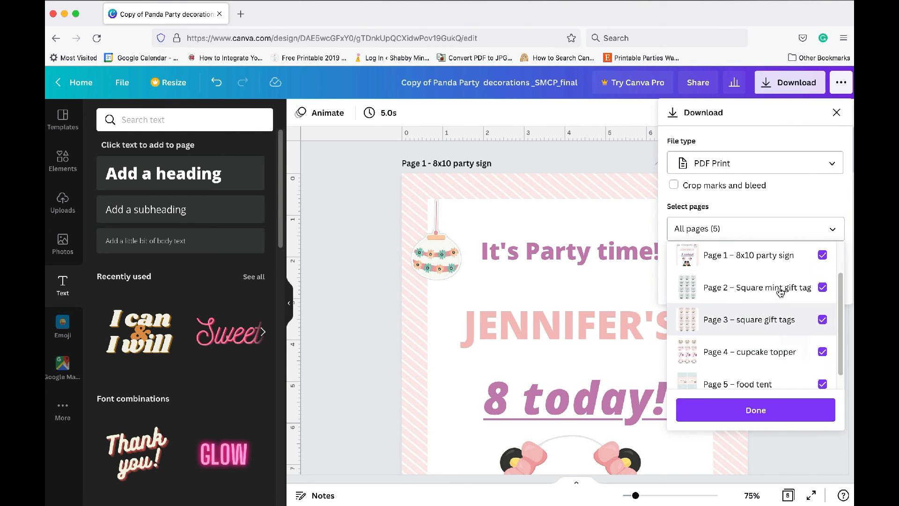
pyautogui.click(822, 262)
pyautogui.click(822, 294)
pyautogui.click(822, 327)
pyautogui.click(822, 359)
pyautogui.click(822, 326)
pyautogui.click(823, 294)
pyautogui.click(822, 358)
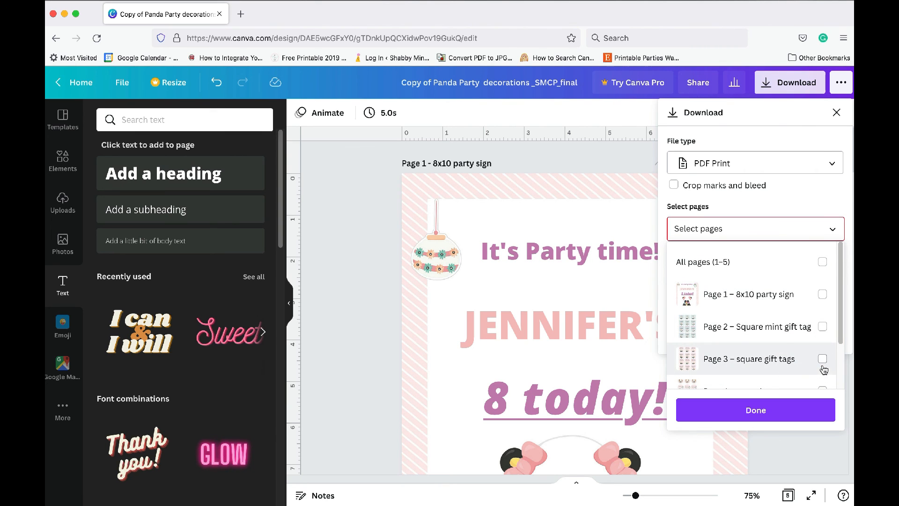
pyautogui.click(822, 262)
pyautogui.click(775, 409)
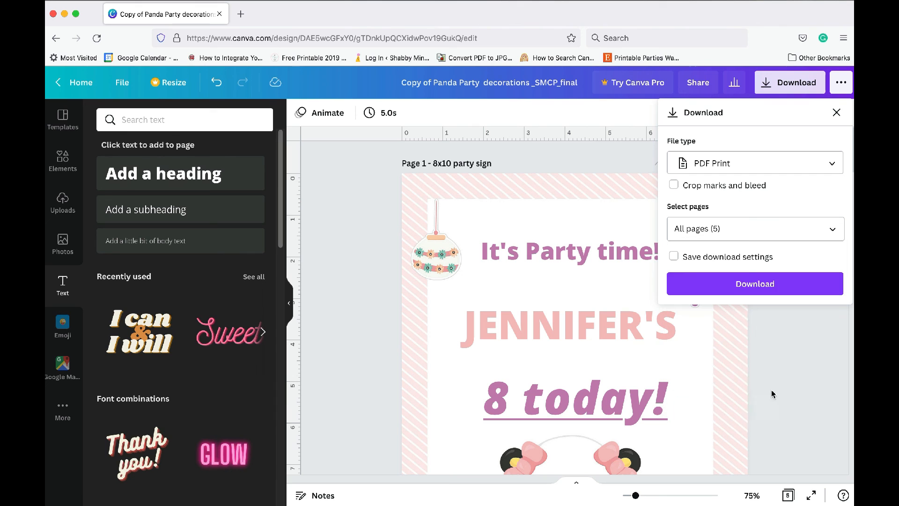
# Download the design with the Save File option chosen, and close the file dialog and the design-sharing message
pyautogui.click(756, 283)
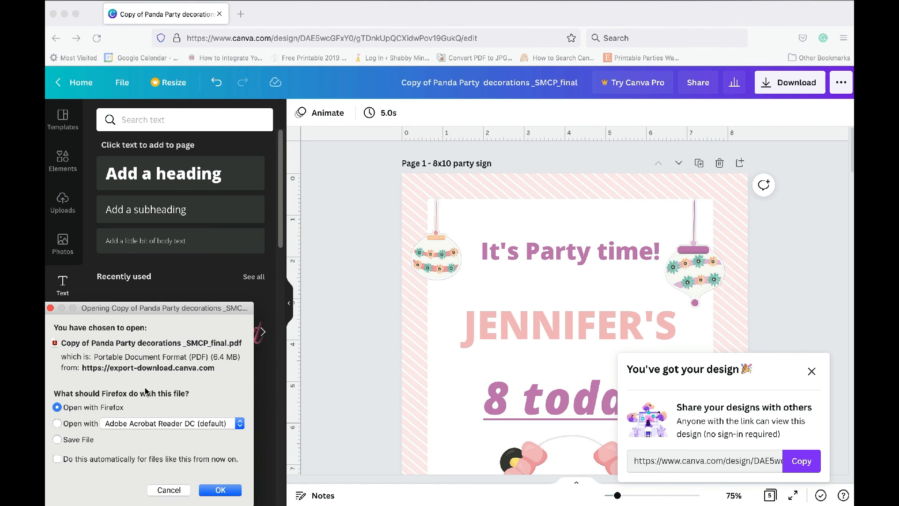
pyautogui.click(66, 440)
pyautogui.click(50, 309)
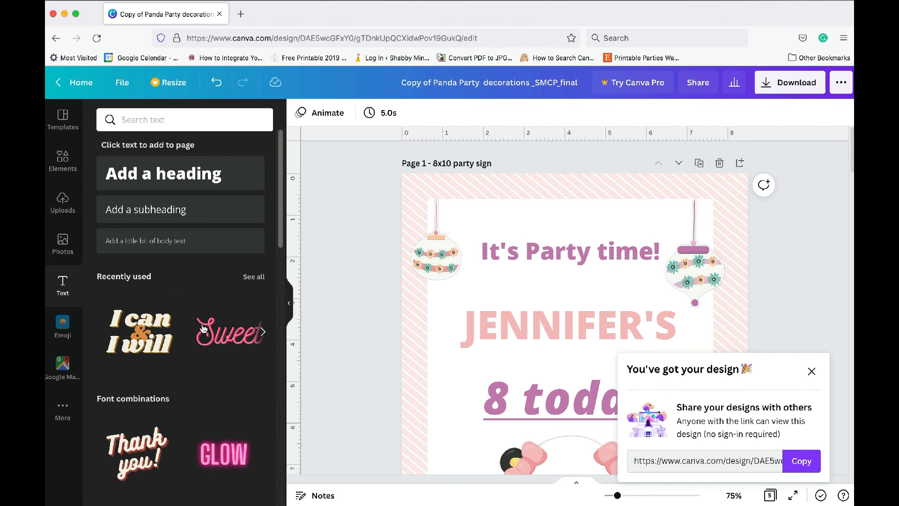
pyautogui.click(811, 371)
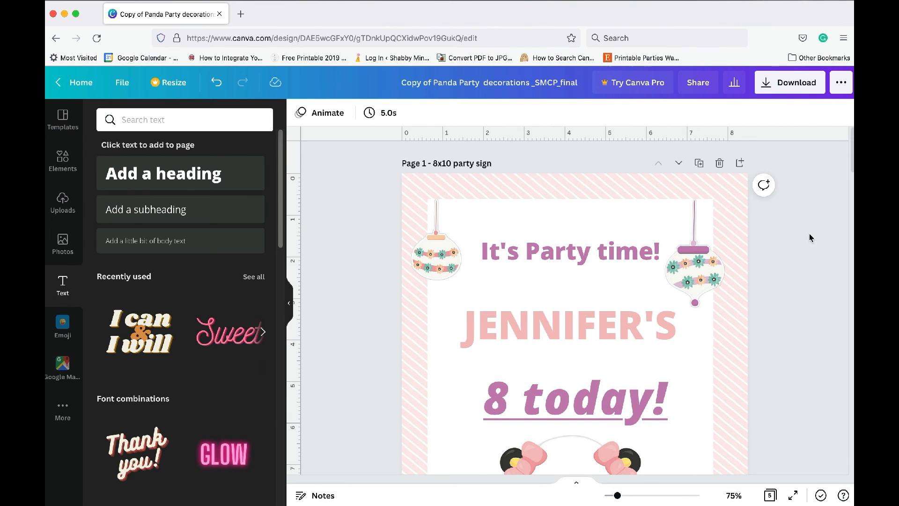